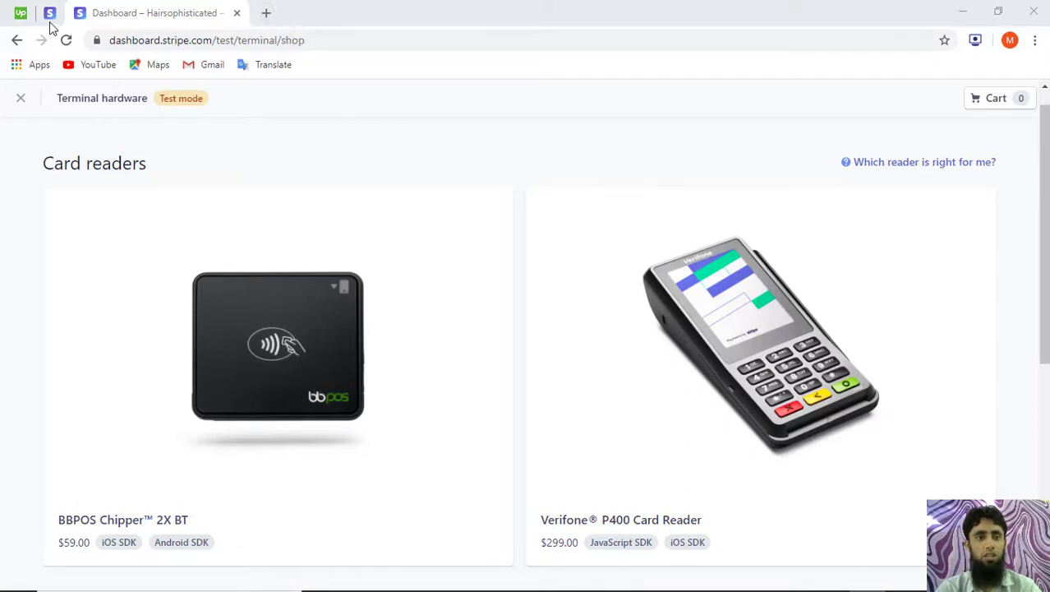
Search Google for "stripe pos" in a new browser tab.
left_click(50, 18)
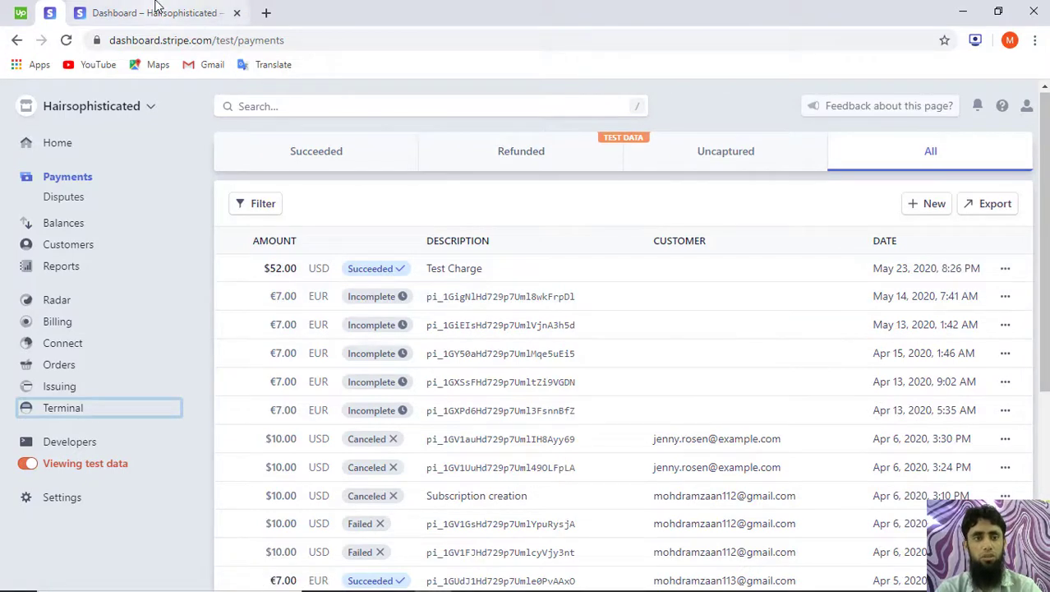
key("Return")
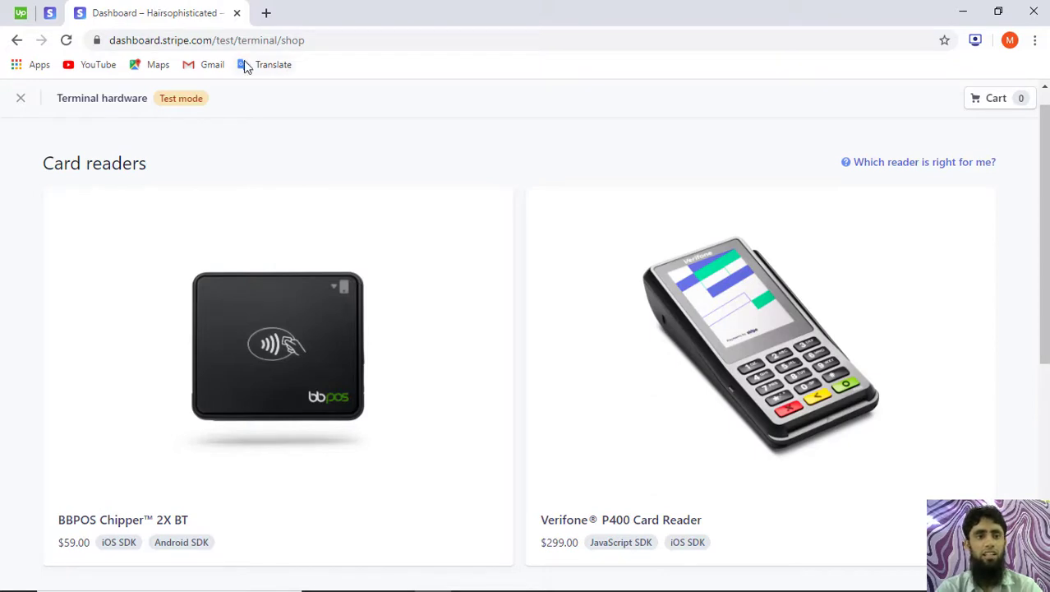
left_click(264, 14)
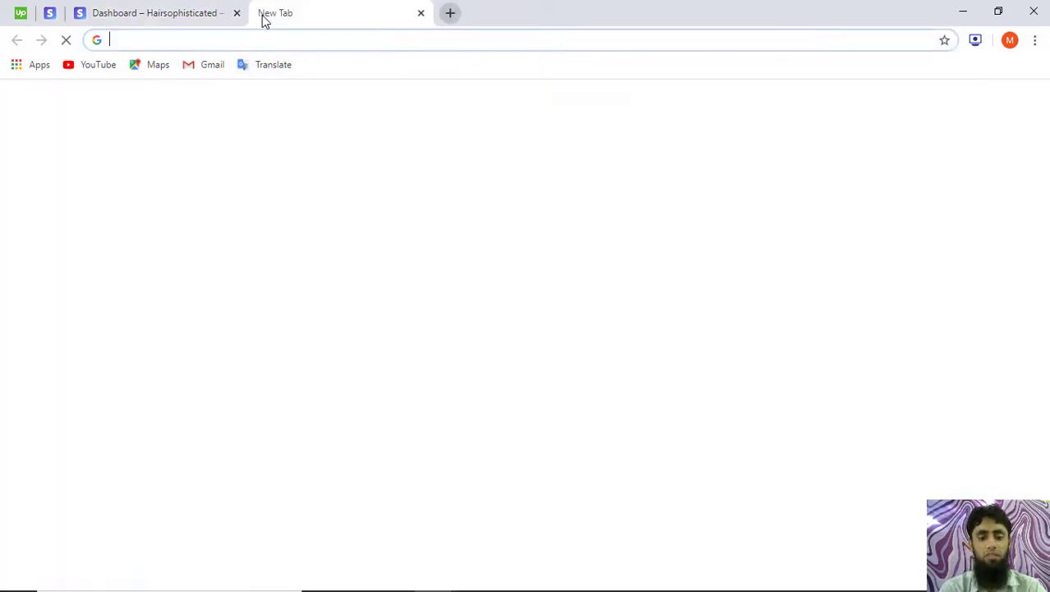
type("stripe pos")
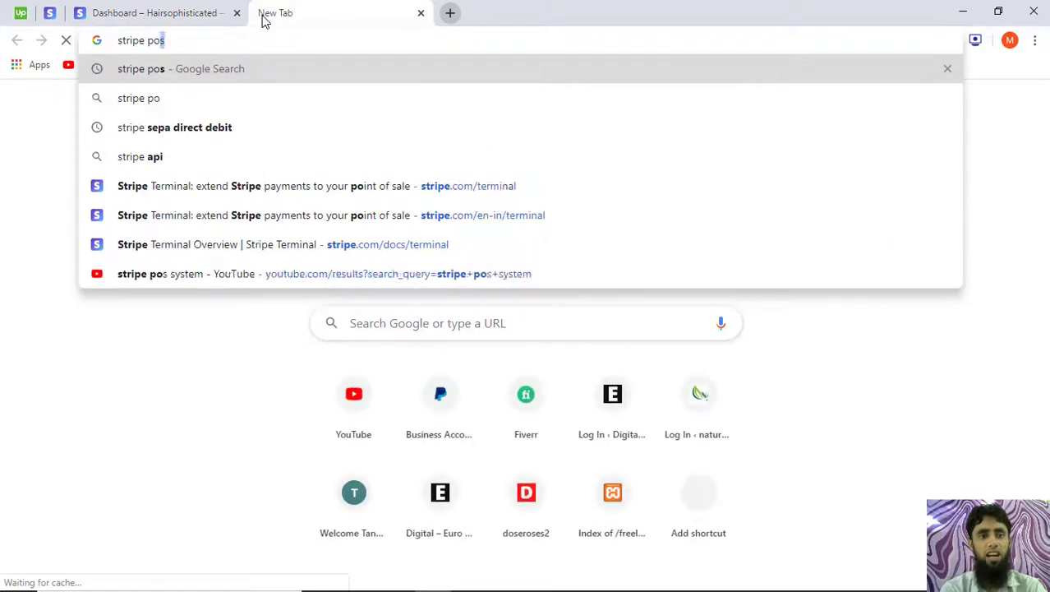
key("Return")
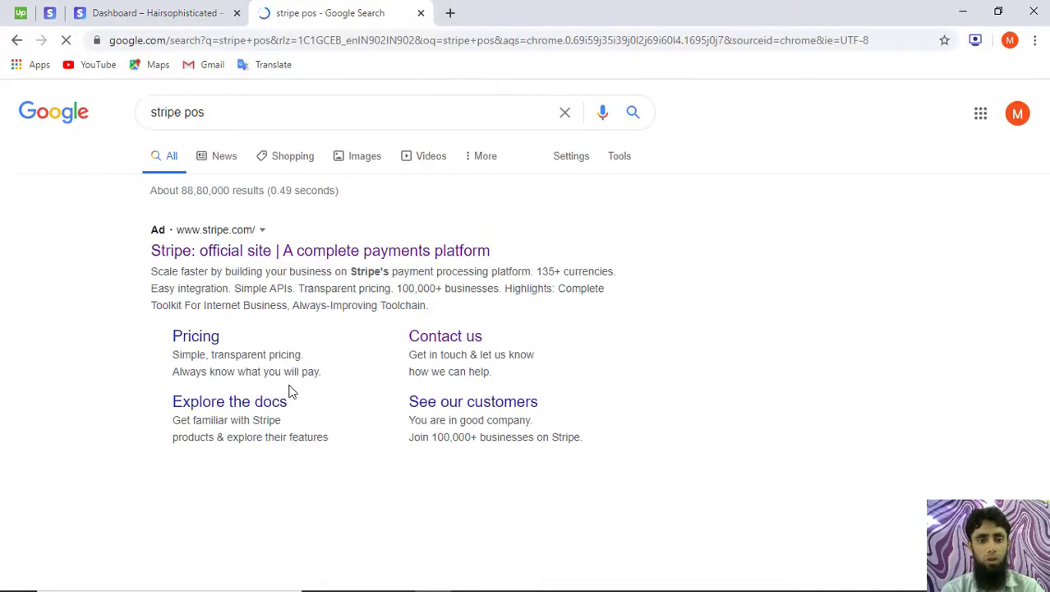
Open the "Stripe Terminal: extend Stripe payments to your point of sale" search result in its own tab and switch to it.
scroll(292, 392, "down", 4)
scroll(292, 391, "down", 5)
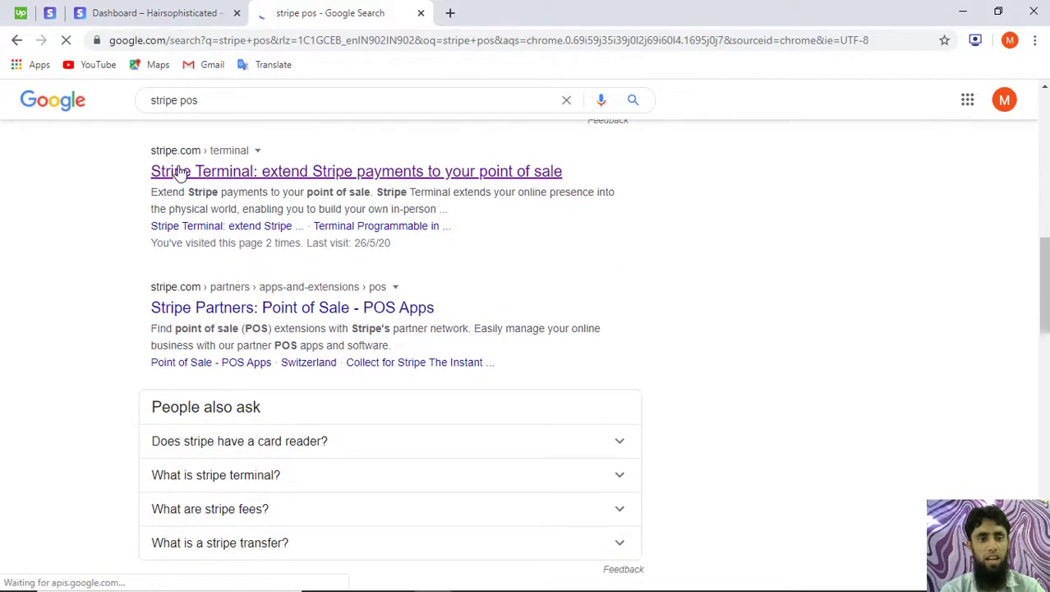
middle_click(212, 173)
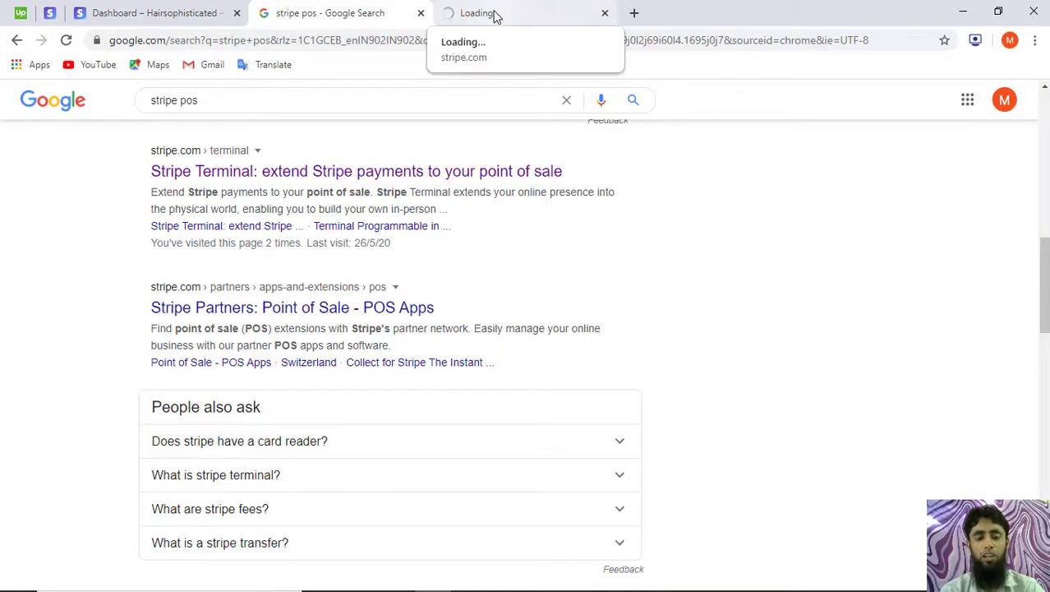
left_click(494, 14)
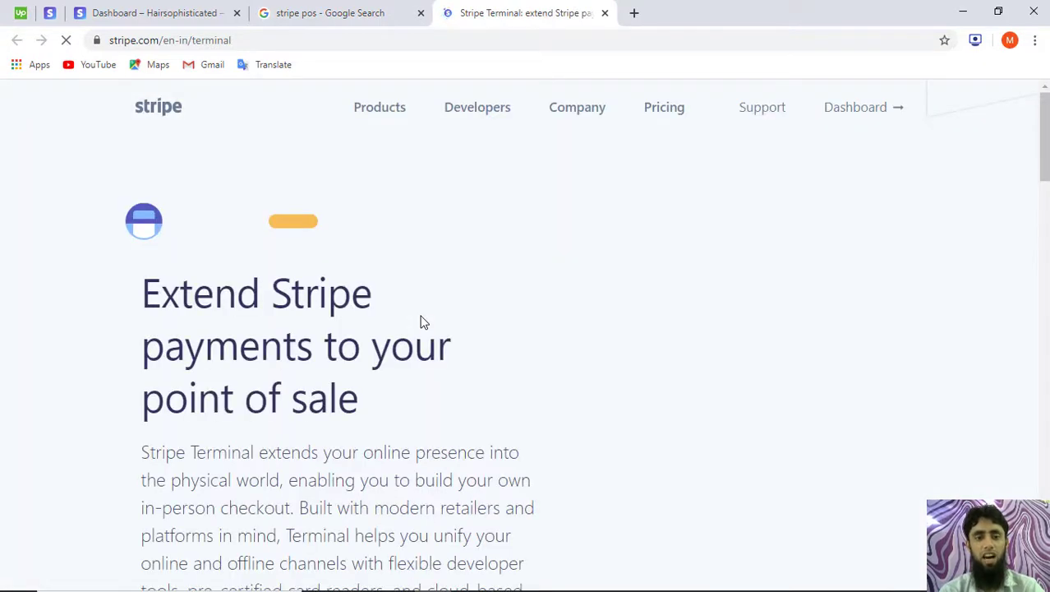
Look through the Stripe Terminal product page and open the documentation linked beside the SDK code sample.
scroll(421, 322, "down", 3)
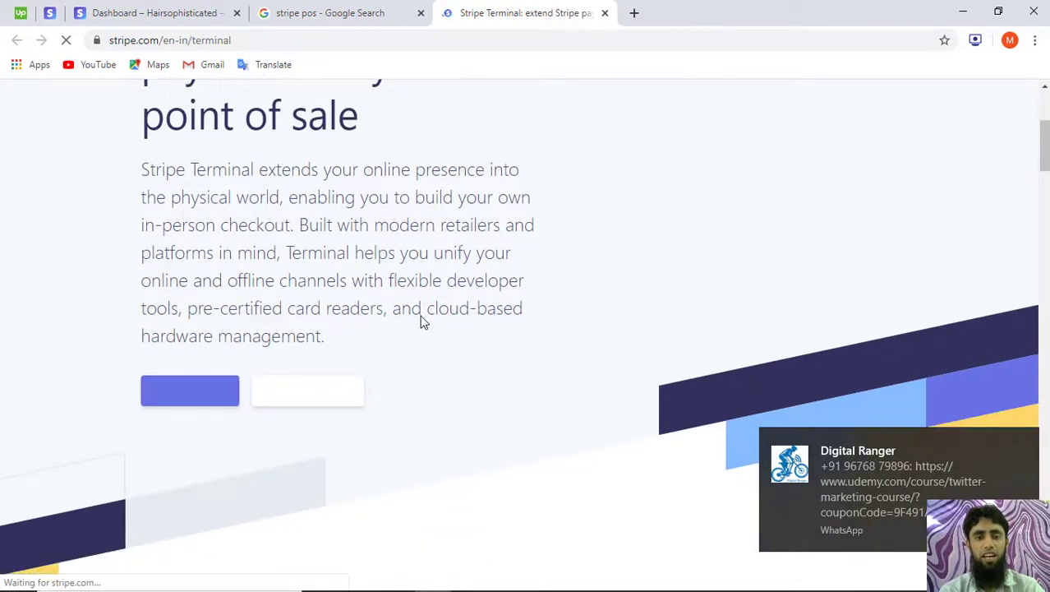
scroll(421, 322, "down", 5)
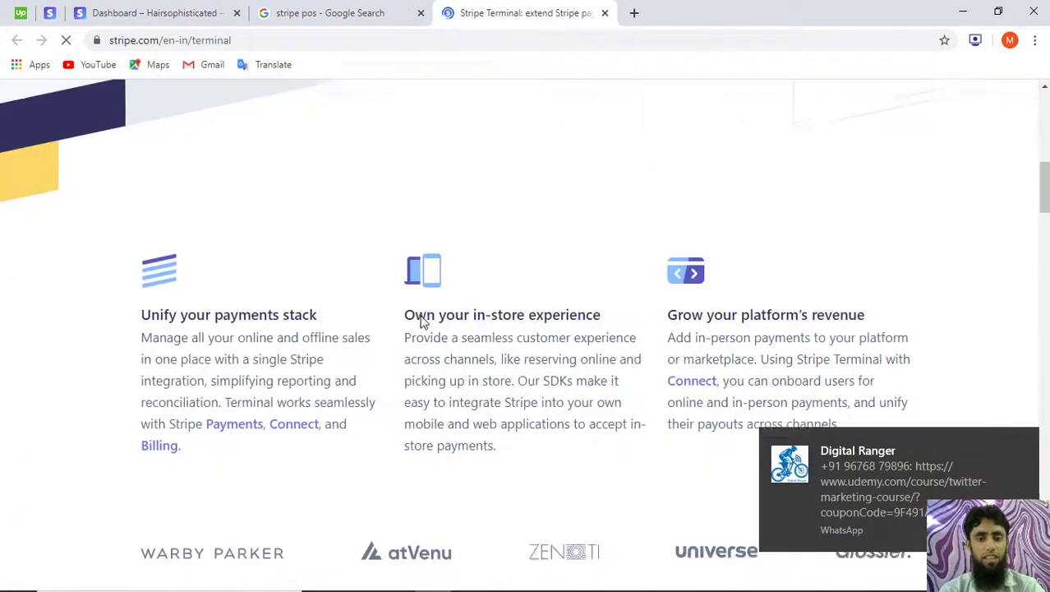
scroll(421, 322, "down", 8)
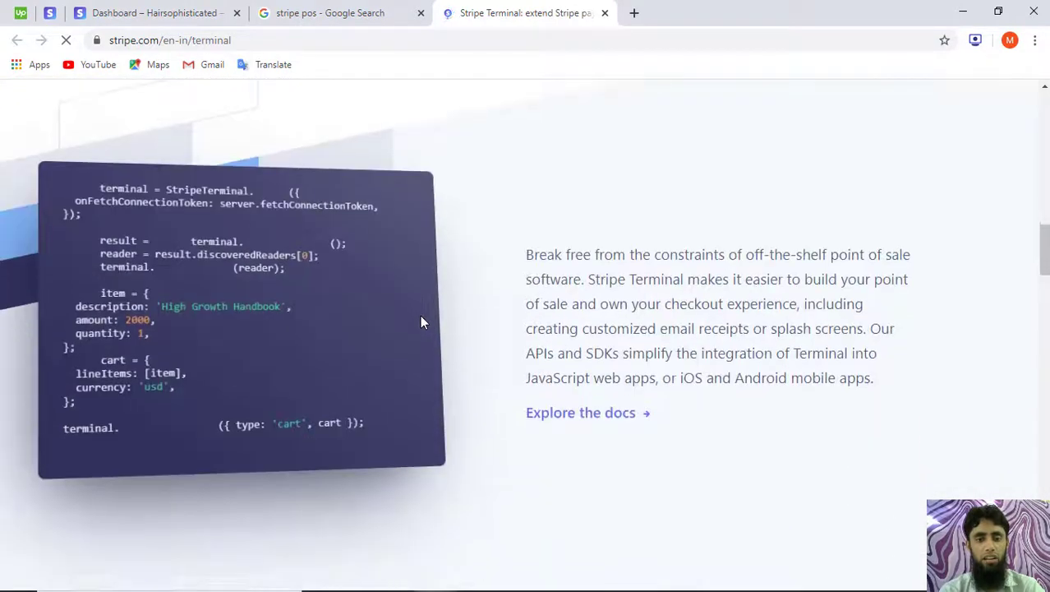
scroll(420, 322, "down", 2)
scroll(421, 321, "up", 2)
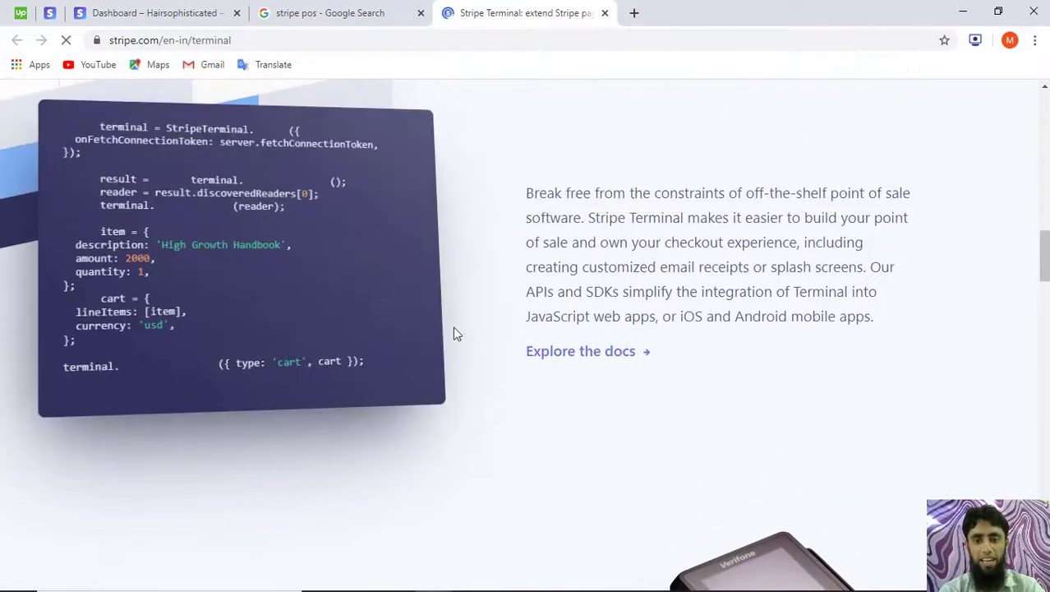
left_click(611, 353)
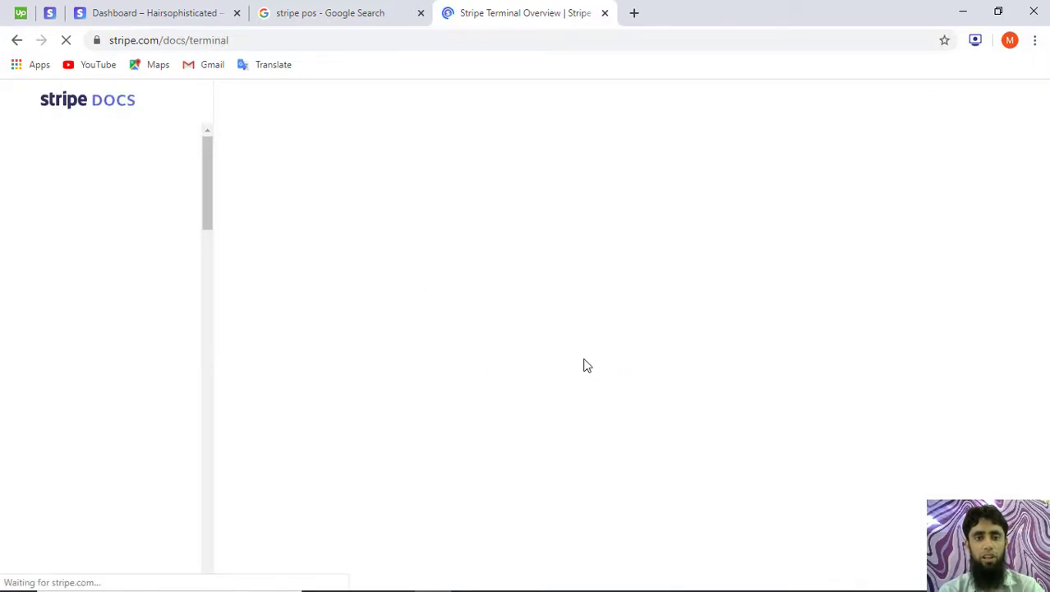
Read the Stripe Terminal overview through to its next steps and open the Example Applications guide.
scroll(586, 364, "down", 5)
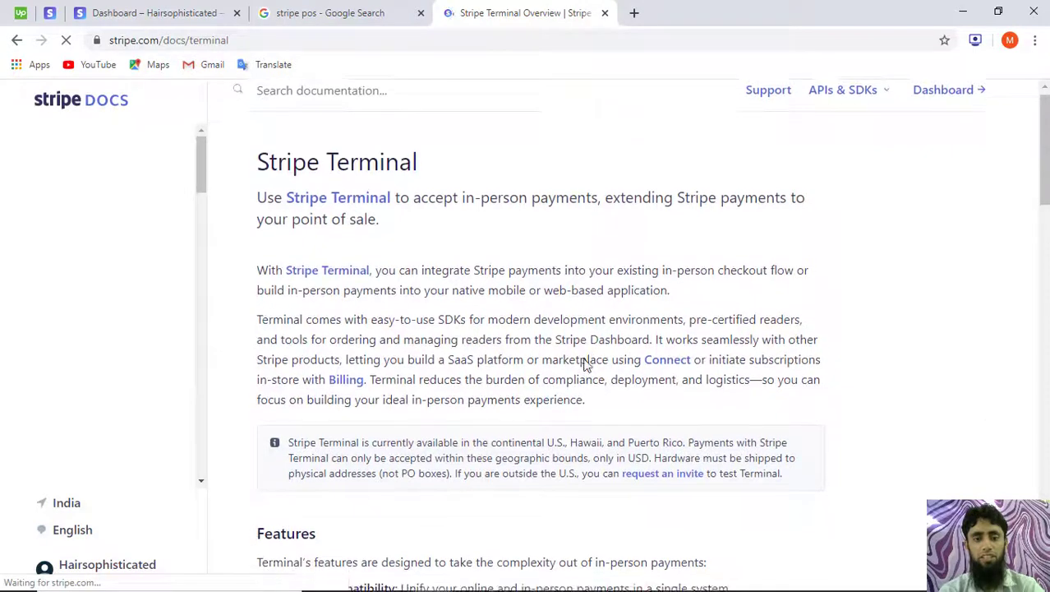
scroll(586, 364, "down", 4)
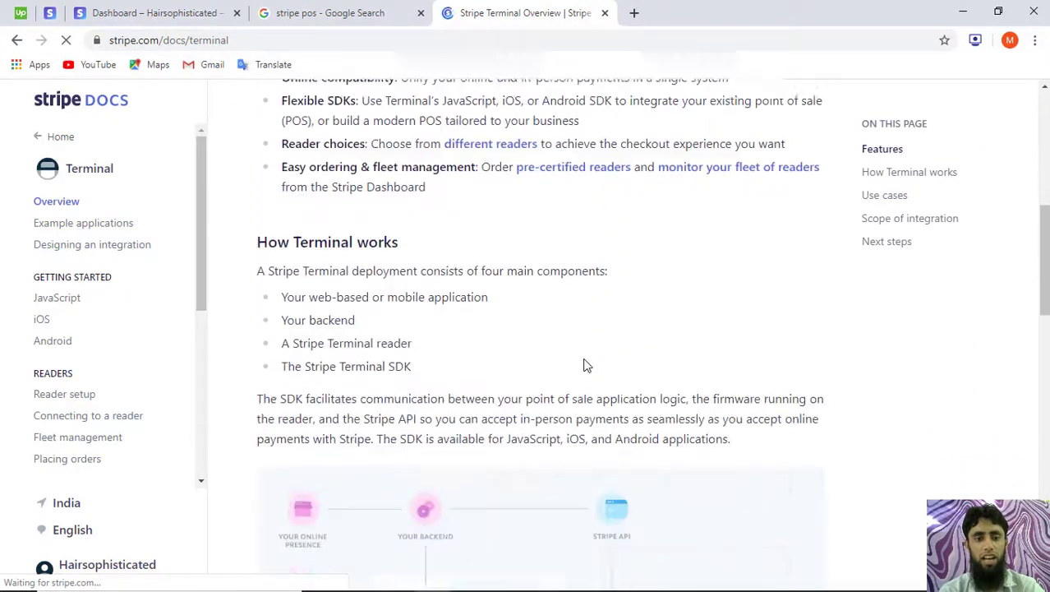
scroll(586, 364, "down", 1)
scroll(586, 364, "down", 6)
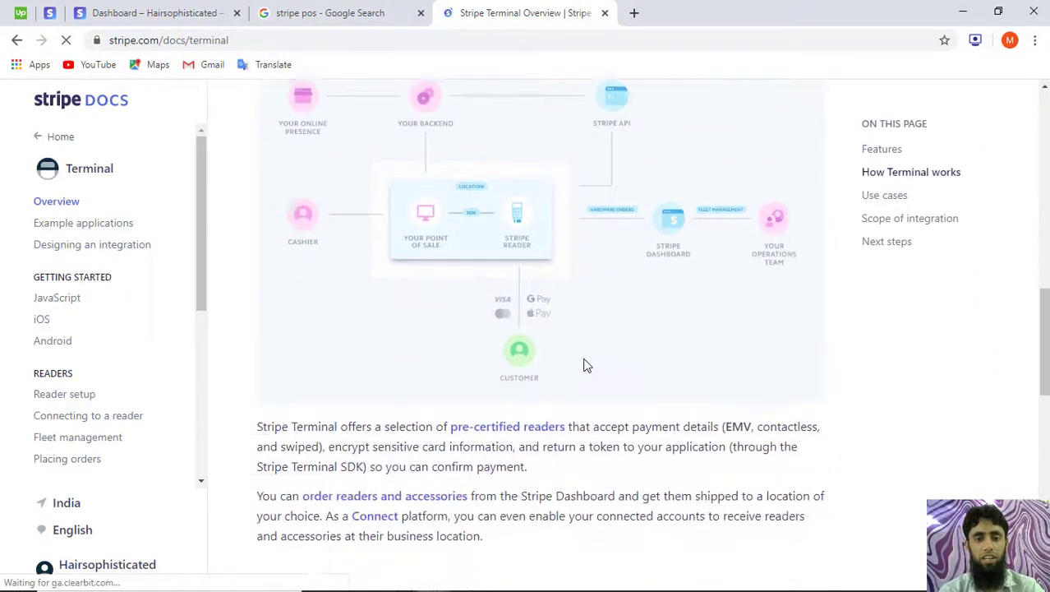
scroll(586, 364, "down", 3)
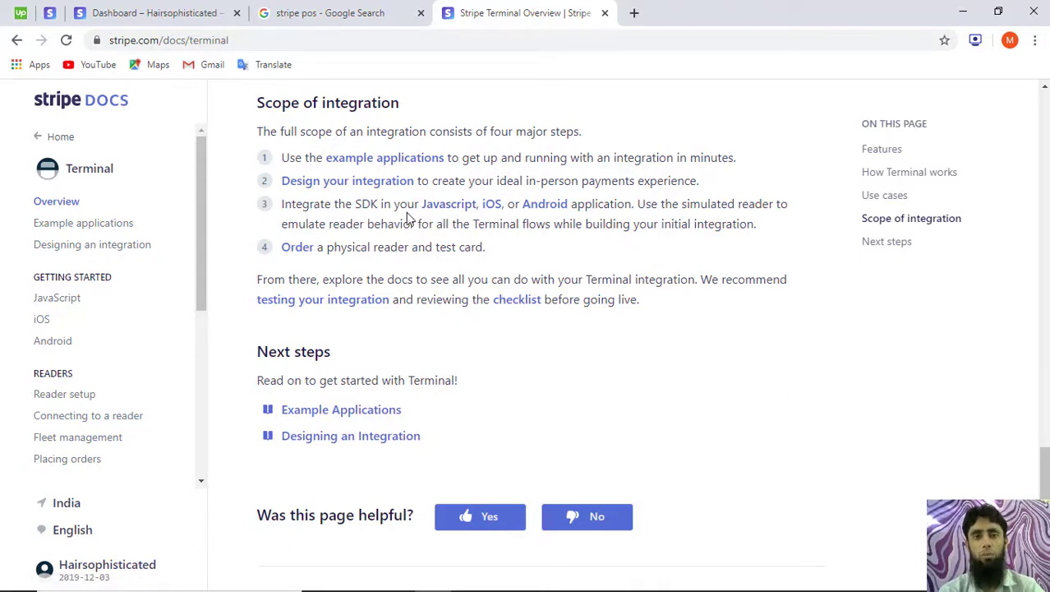
left_click(352, 413)
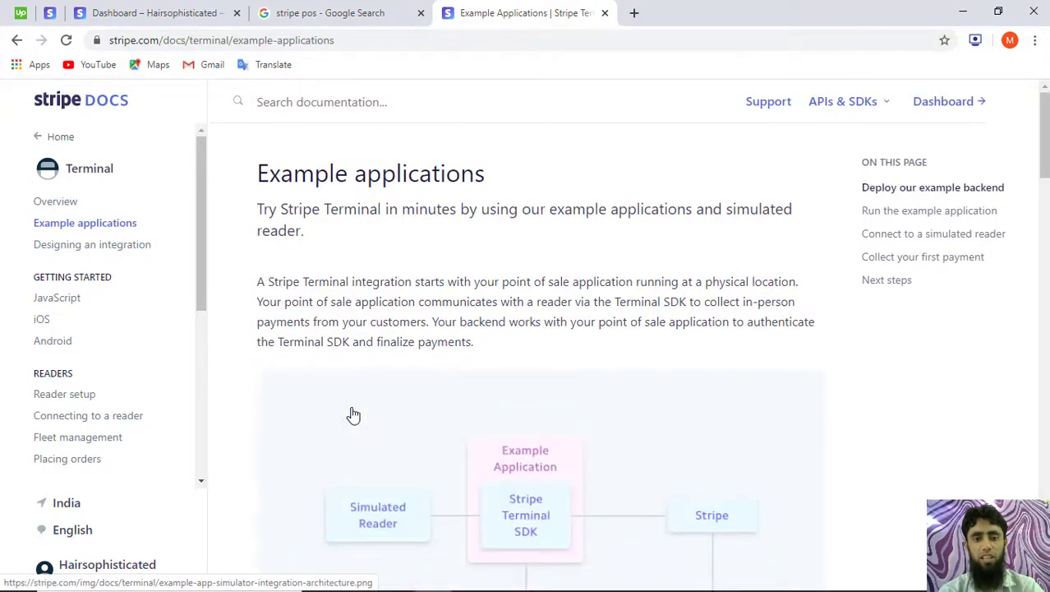
Review the guide's JavaScript run commands and view the enlarged simulated reader screenshot.
scroll(354, 415, "down", 6)
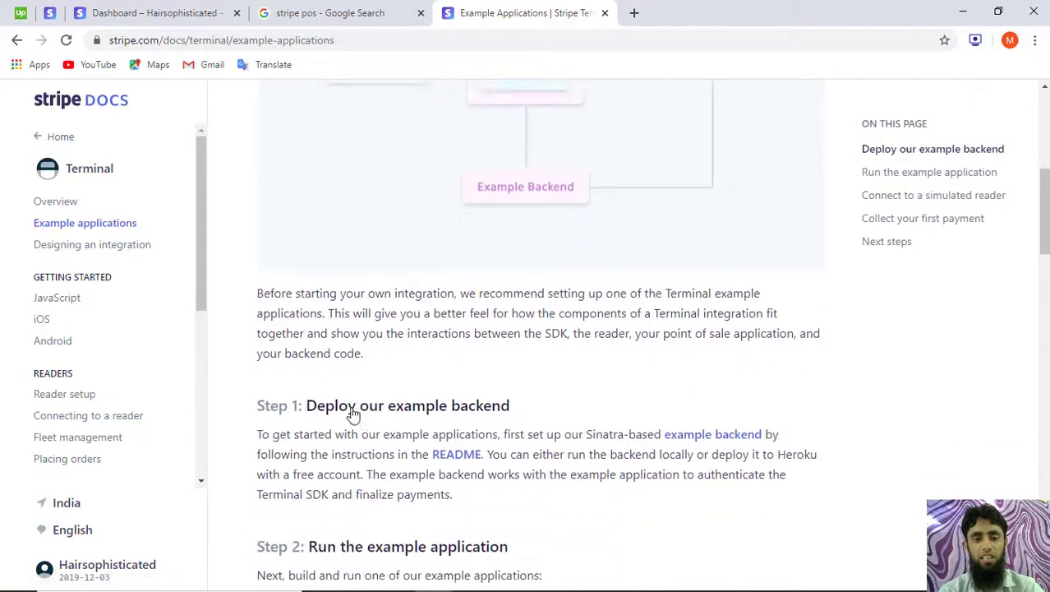
scroll(353, 415, "down", 2)
scroll(353, 415, "down", 3)
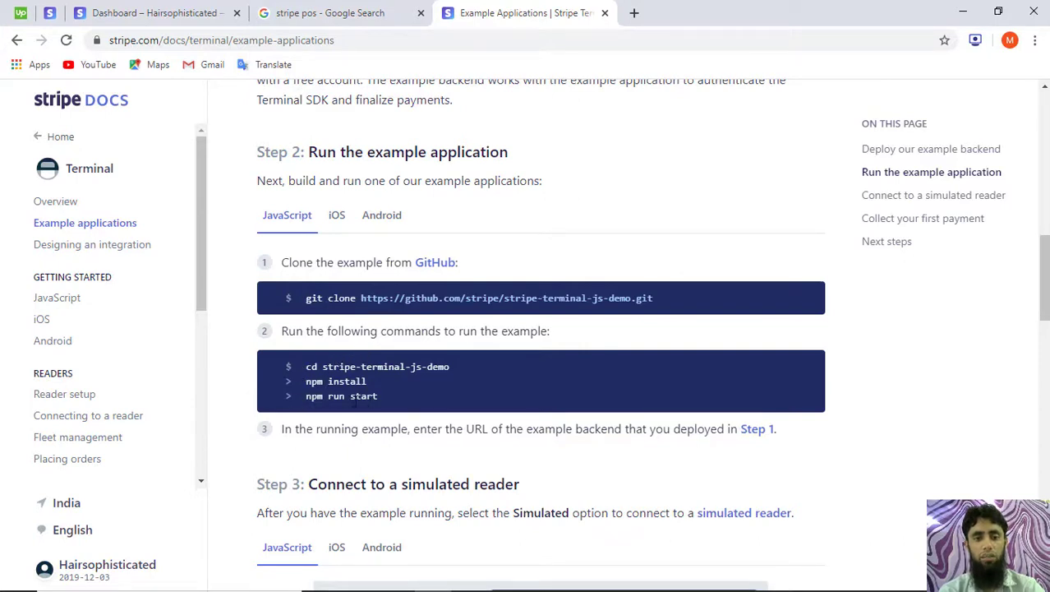
left_click_drag(407, 408, 307, 371)
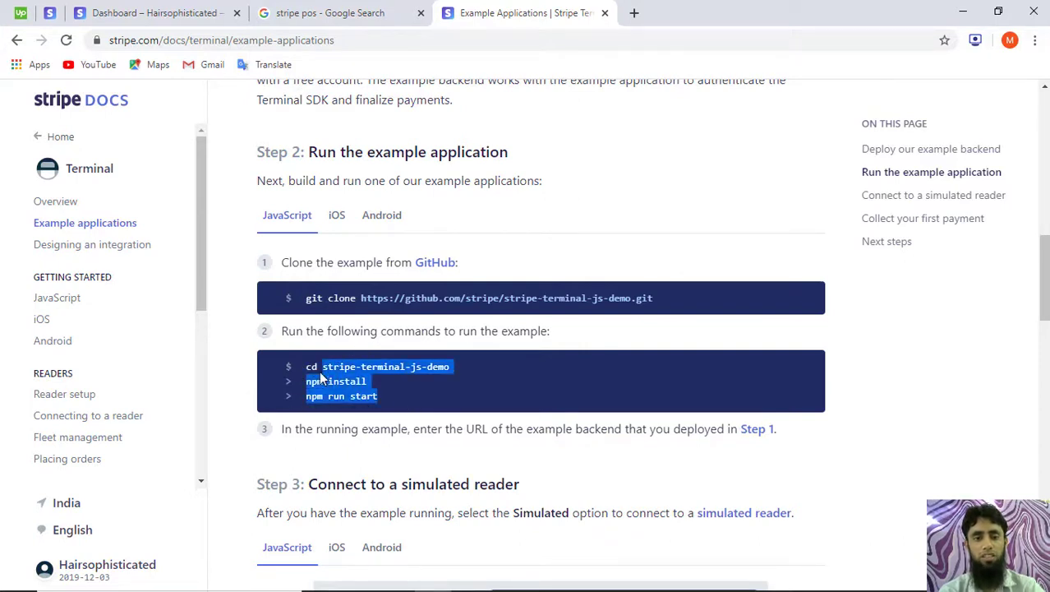
left_click(306, 371)
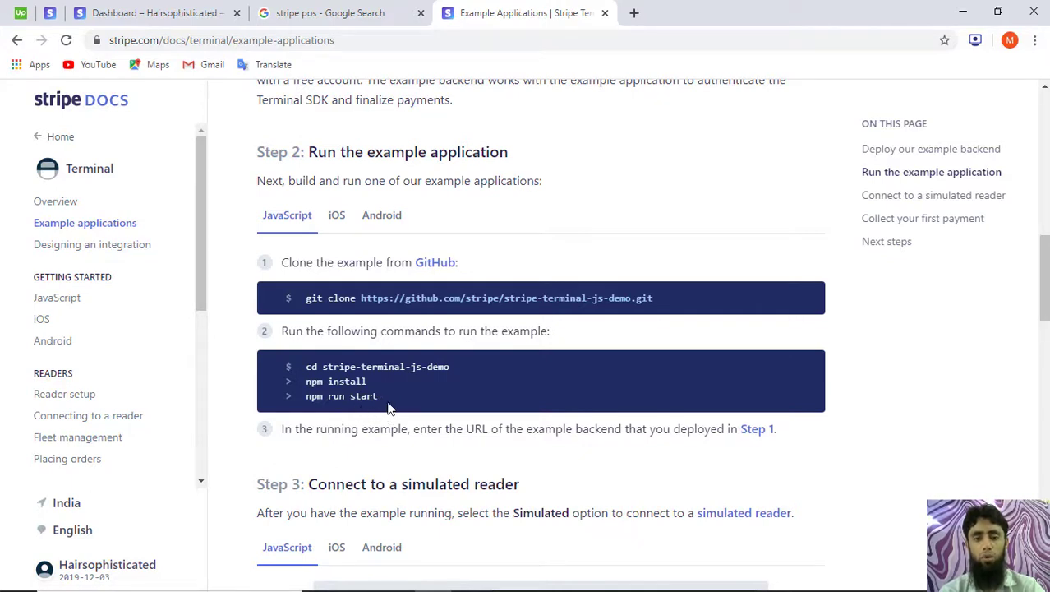
scroll(389, 408, "down", 4)
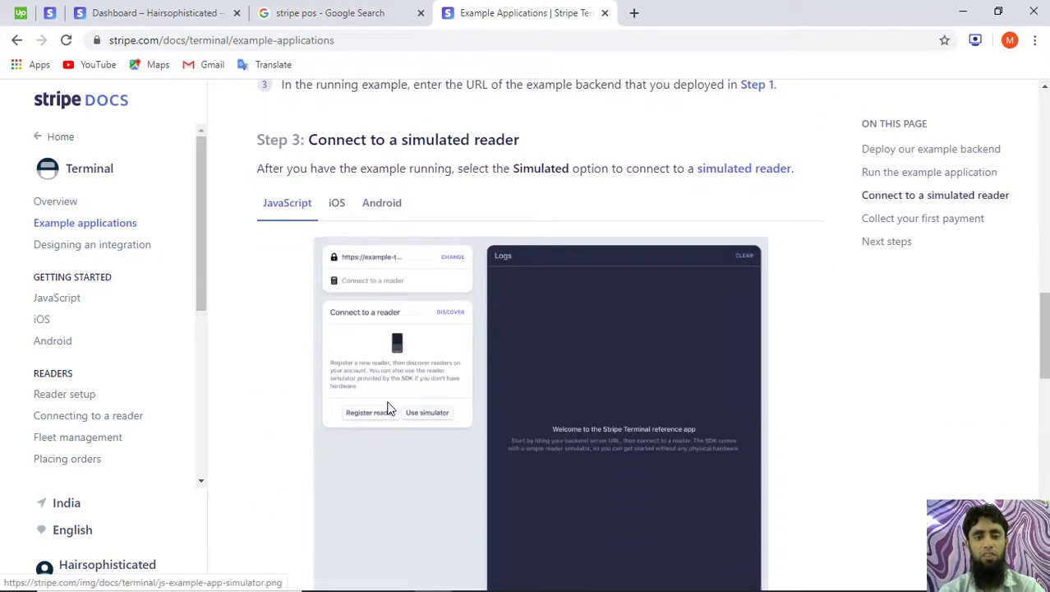
left_click(521, 440)
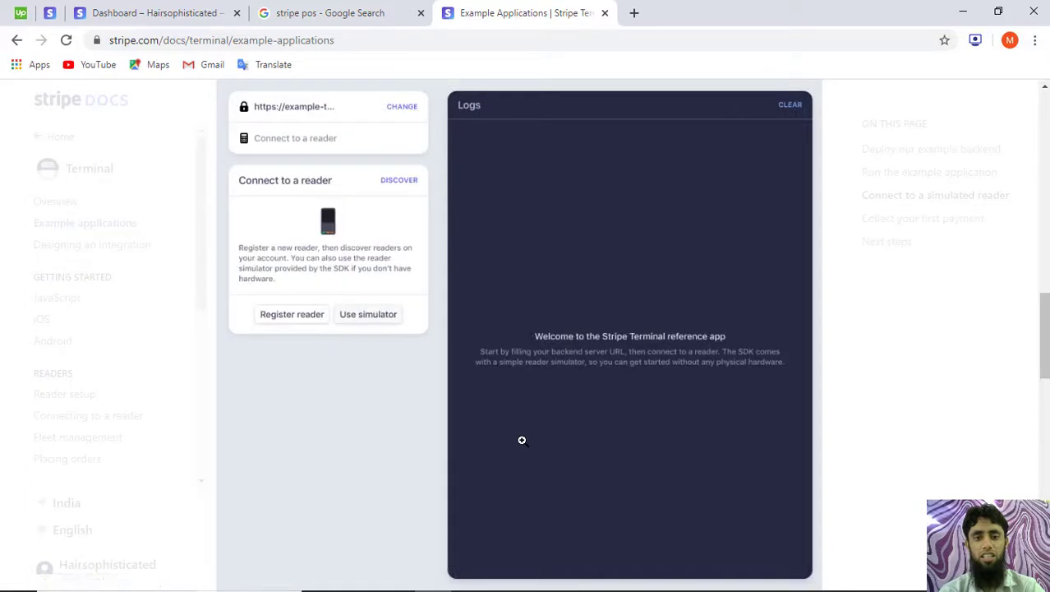
left_click(16, 39)
left_click(503, 217)
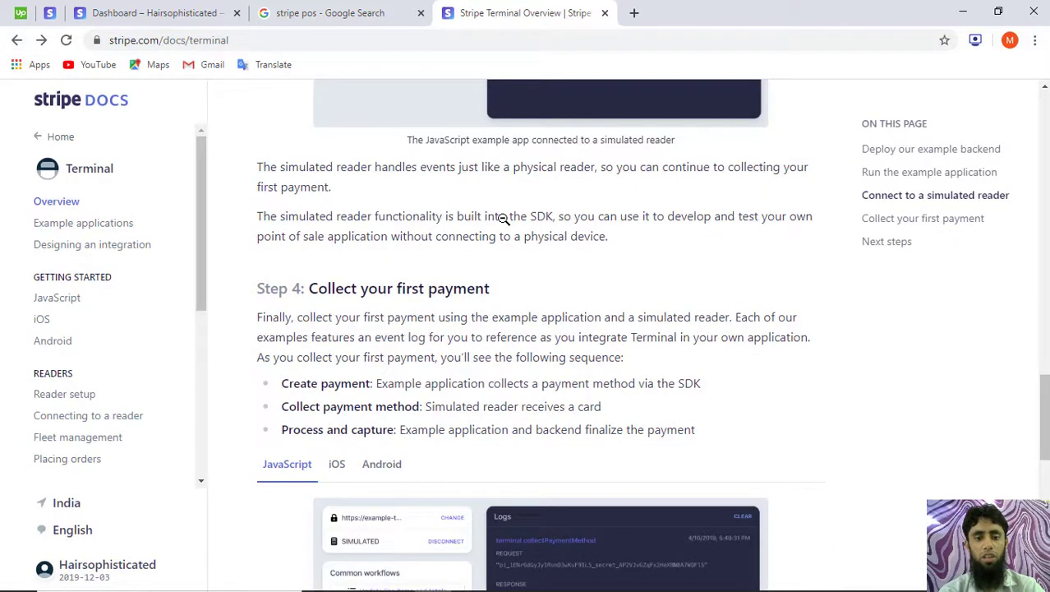
Open the example backend's GitHub repository from Step 1 of the example applications guide.
scroll(503, 218, "up", 15)
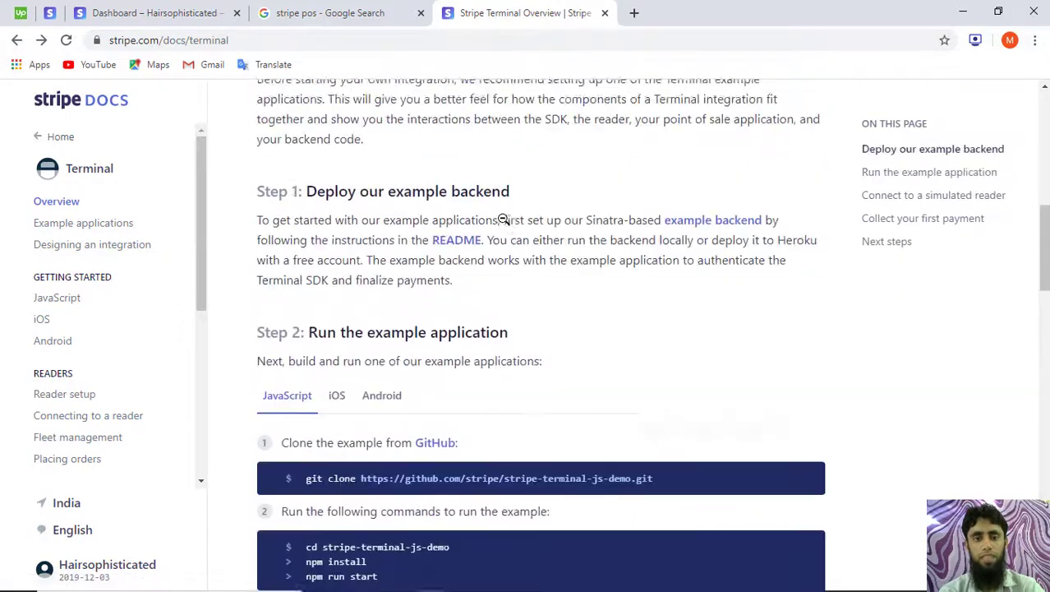
scroll(503, 218, "up", 1)
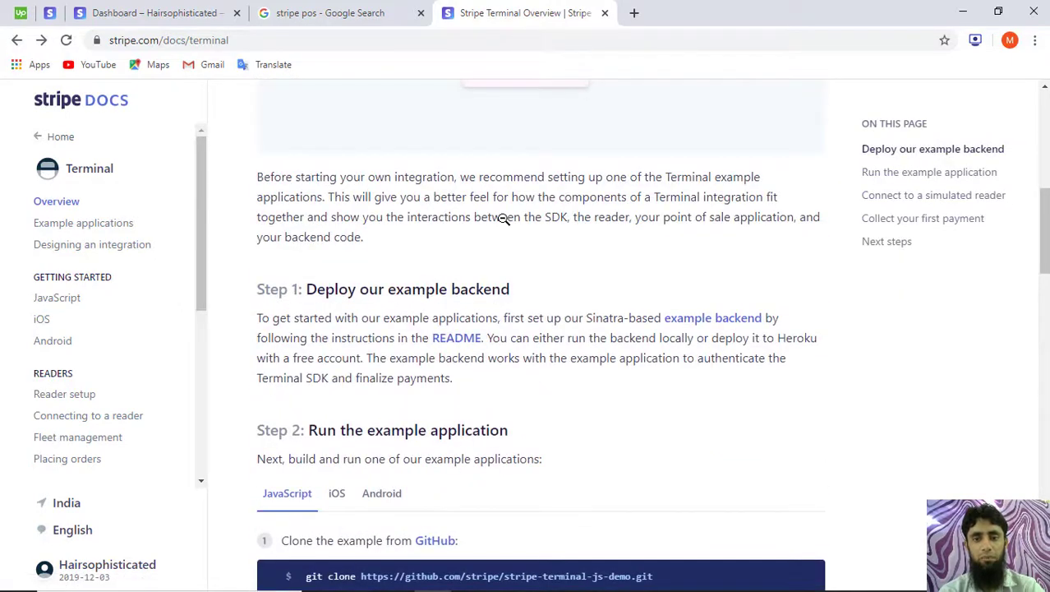
left_click(729, 319)
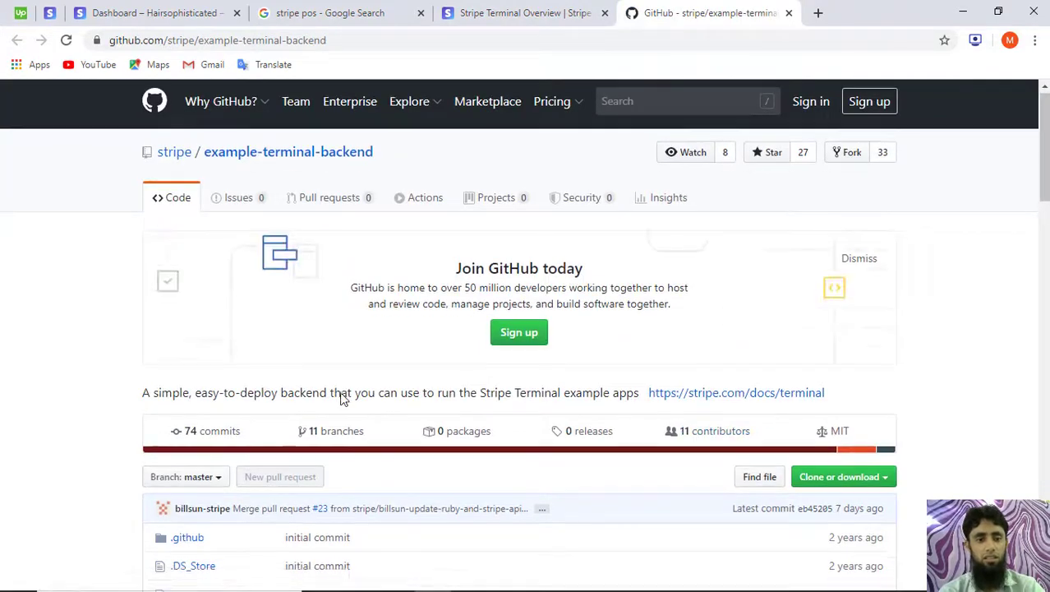
Examine the example-terminal-backend README for the Heroku, local machine and Docker run instructions and the example app links.
scroll(341, 395, "down", 3)
scroll(341, 396, "down", 3)
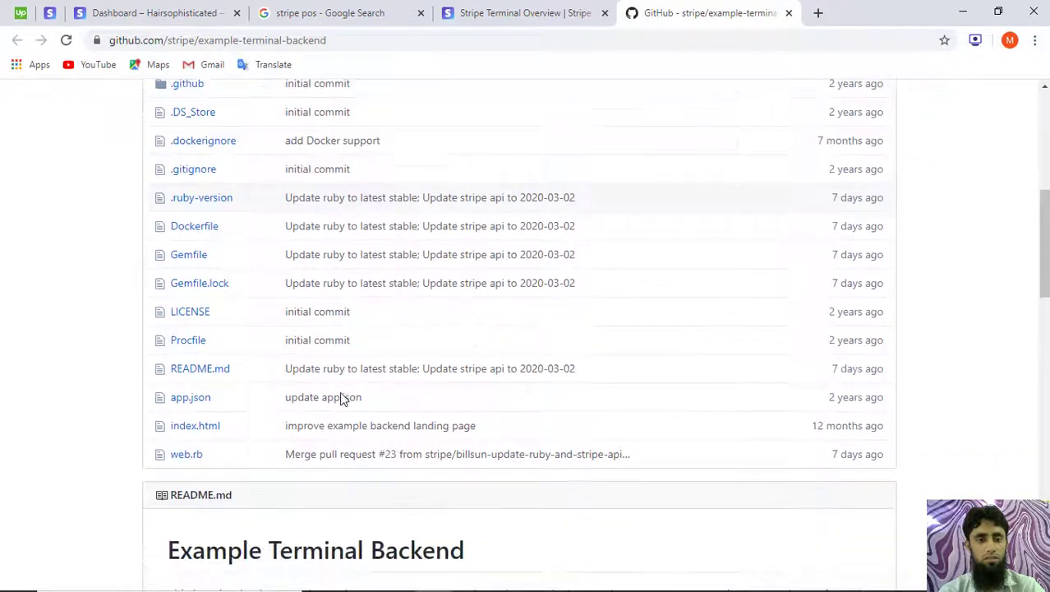
scroll(344, 398, "down", 4)
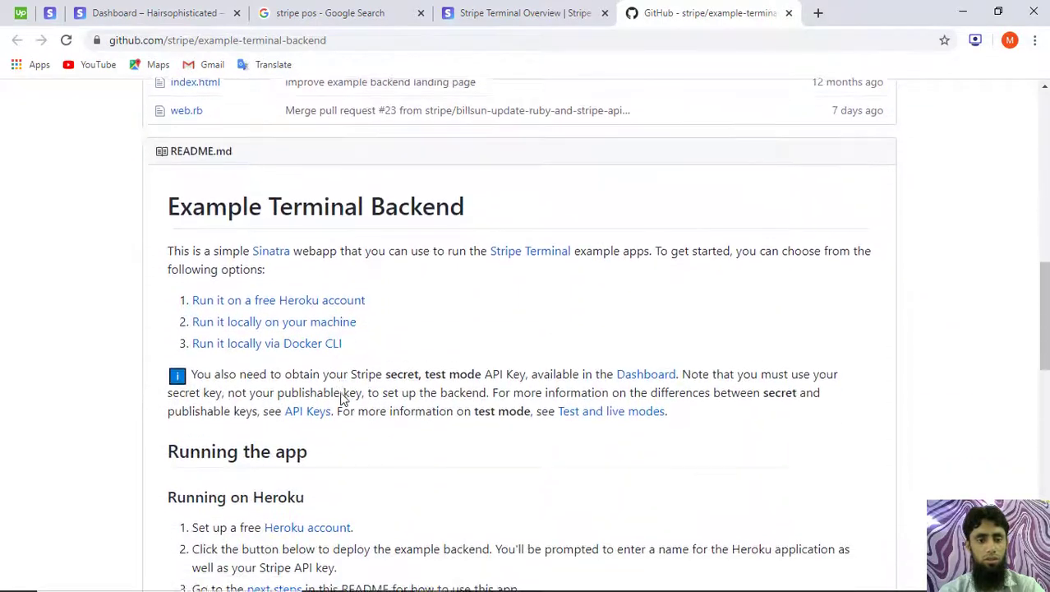
scroll(343, 399, "down", 1)
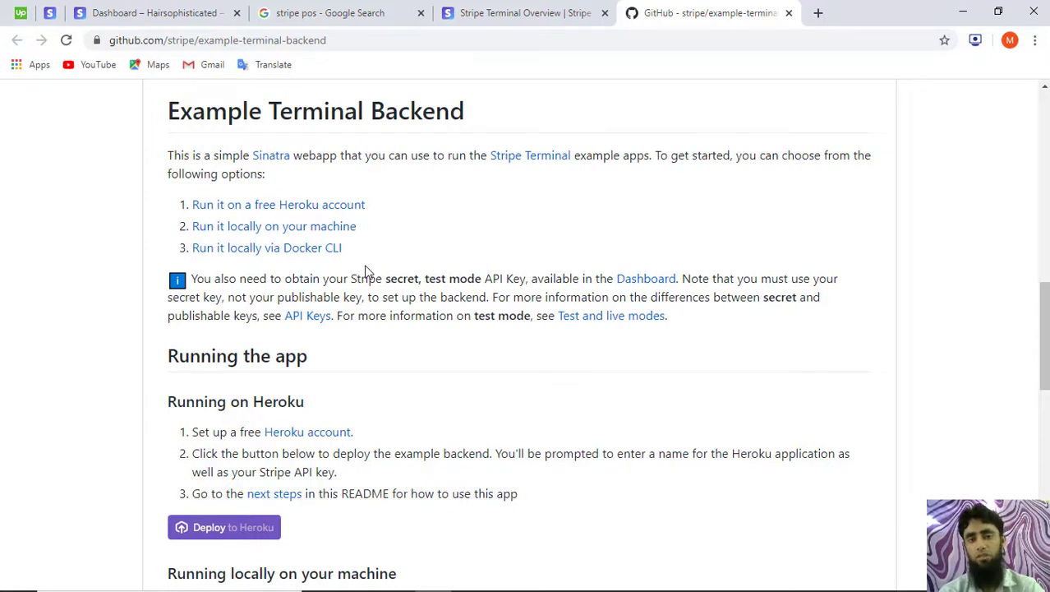
scroll(246, 401, "down", 3)
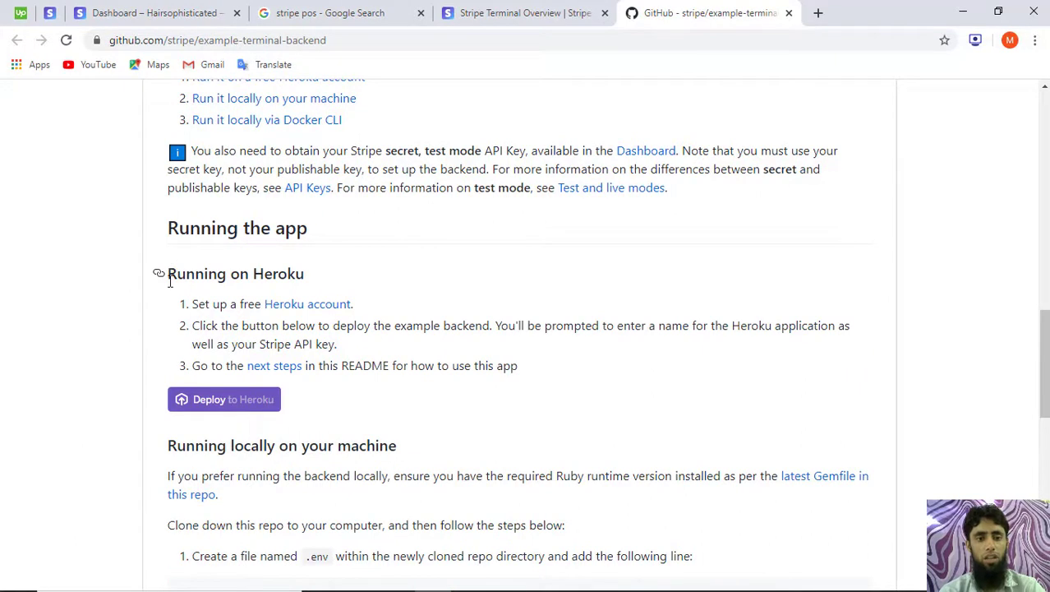
scroll(172, 282, "down", 2)
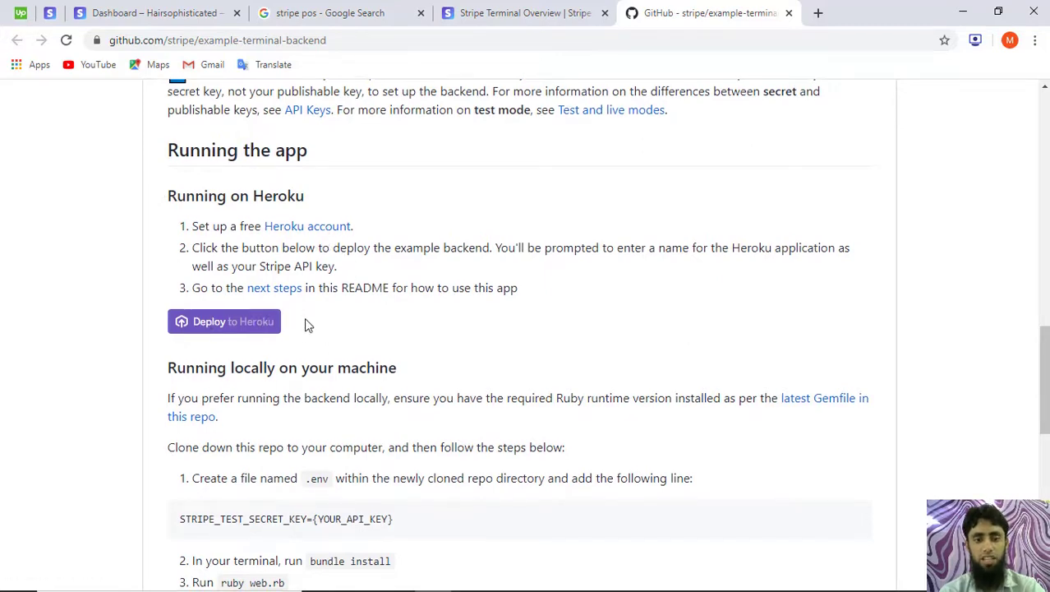
scroll(305, 325, "down", 5)
scroll(305, 324, "down", 4)
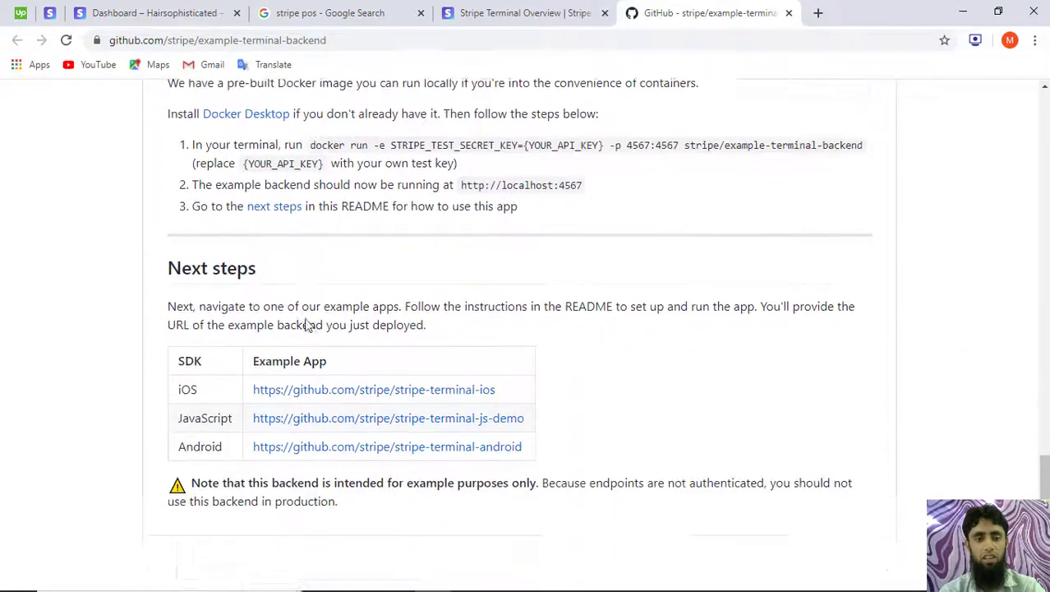
scroll(305, 324, "up", 4)
scroll(305, 325, "up", 1)
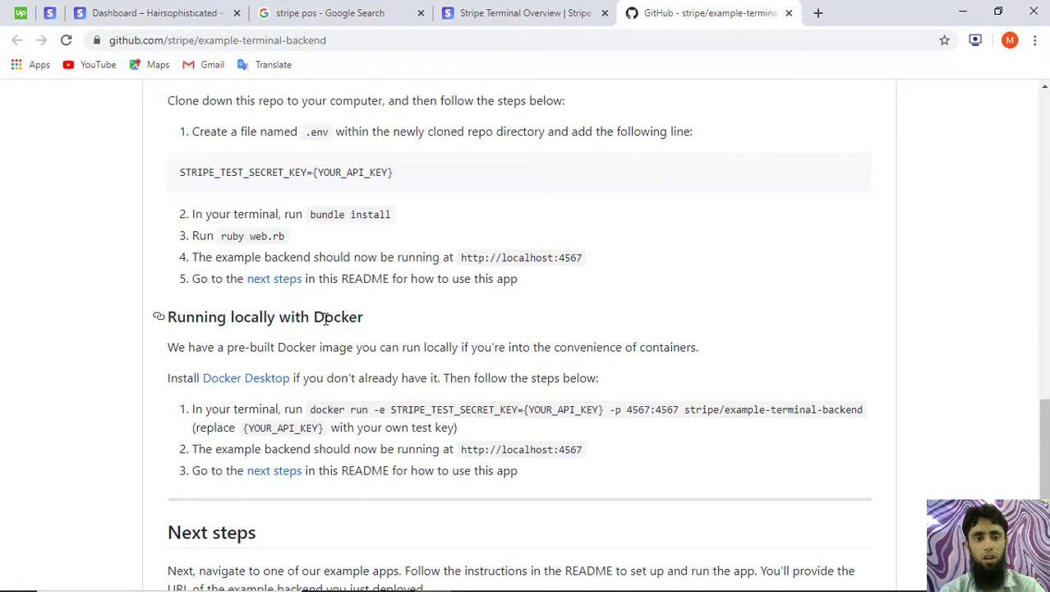
Start the Heroku deployment of the example backend from its README and name the app new-pos.
scroll(325, 320, "up", 2)
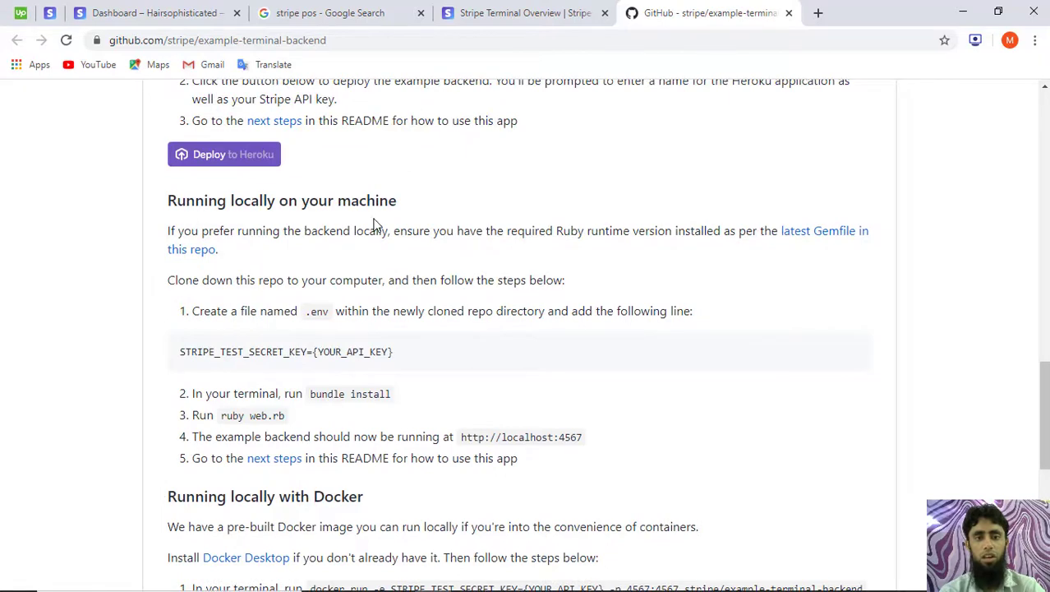
scroll(375, 224, "up", 2)
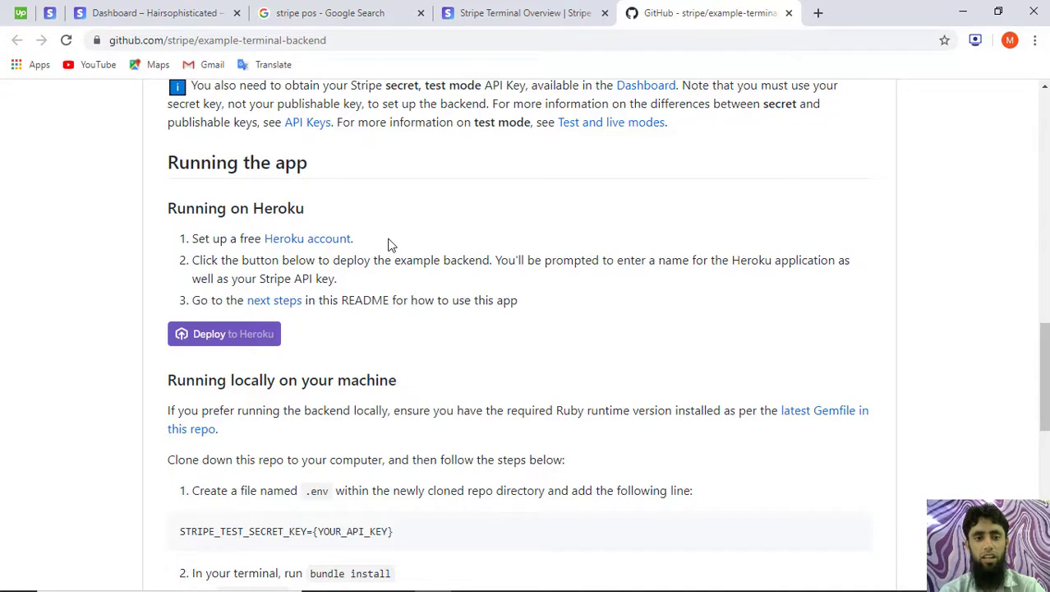
left_click(213, 336)
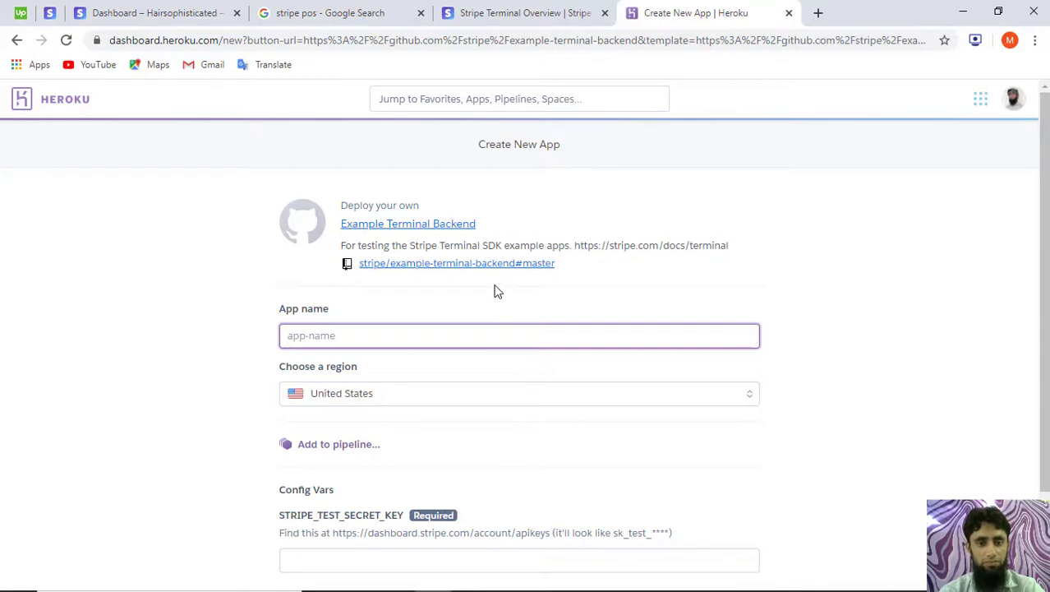
scroll(496, 291, "down", 1)
scroll(497, 292, "down", 1)
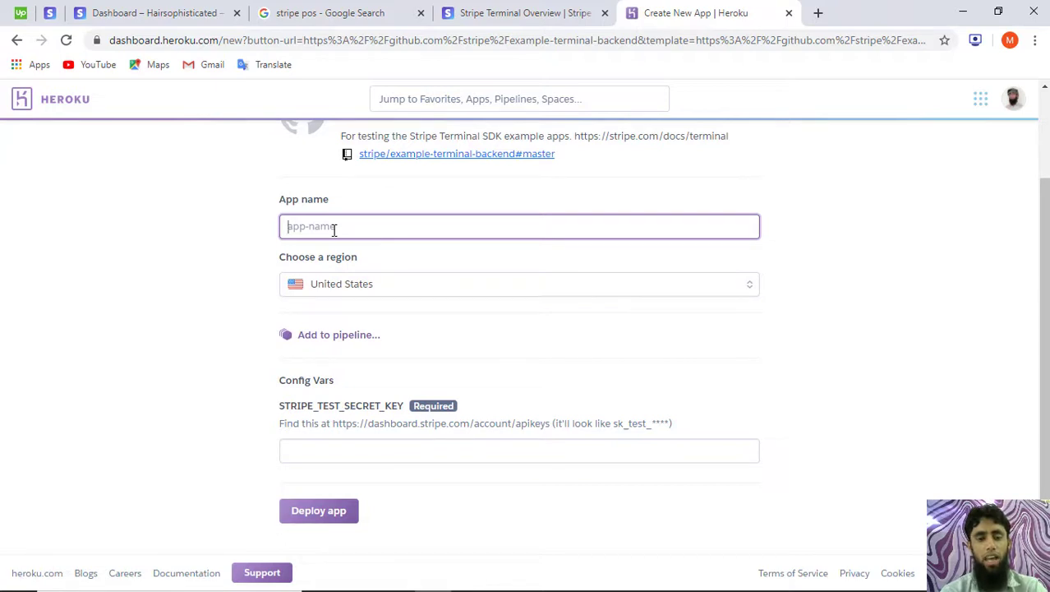
type("new-pos")
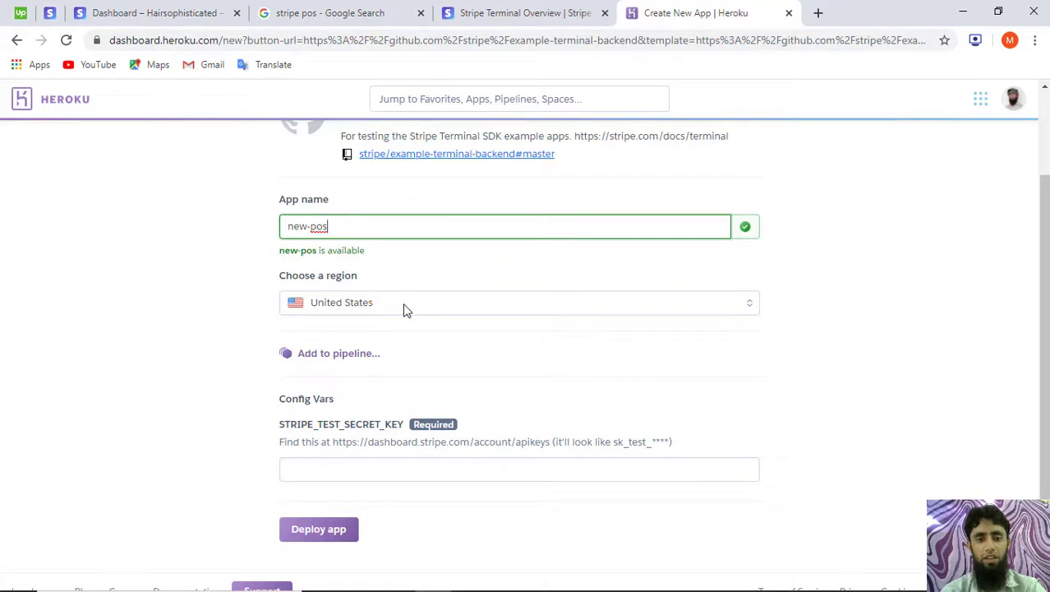
Paste the Stripe test secret key into the STRIPE_TEST_SECRET_KEY config var and deploy the app.
scroll(403, 307, "down", 2)
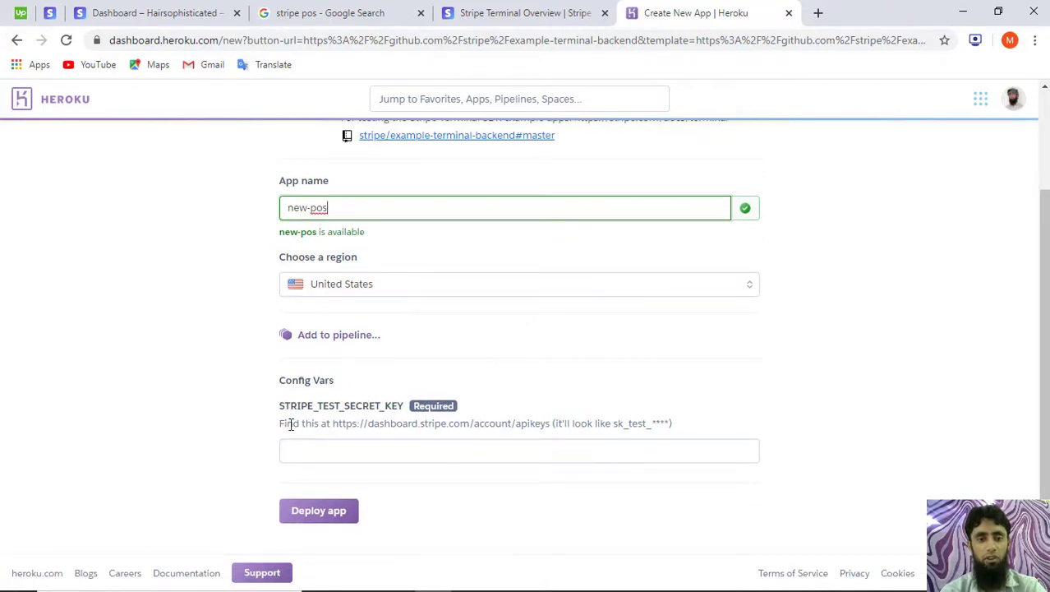
left_click(334, 451)
key("ctrl+v")
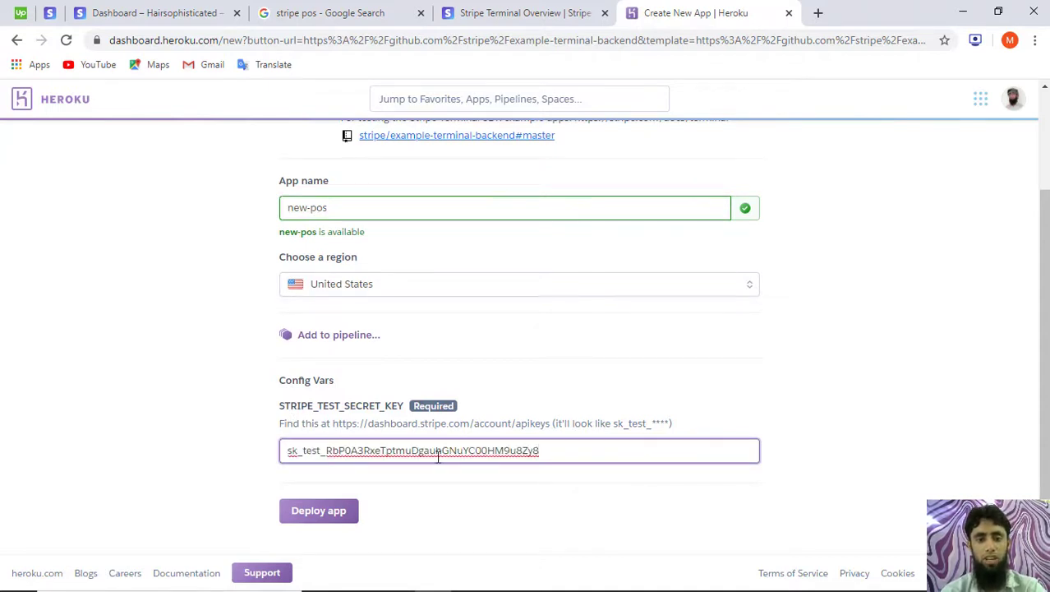
left_click(320, 512)
scroll(322, 519, "down", 2)
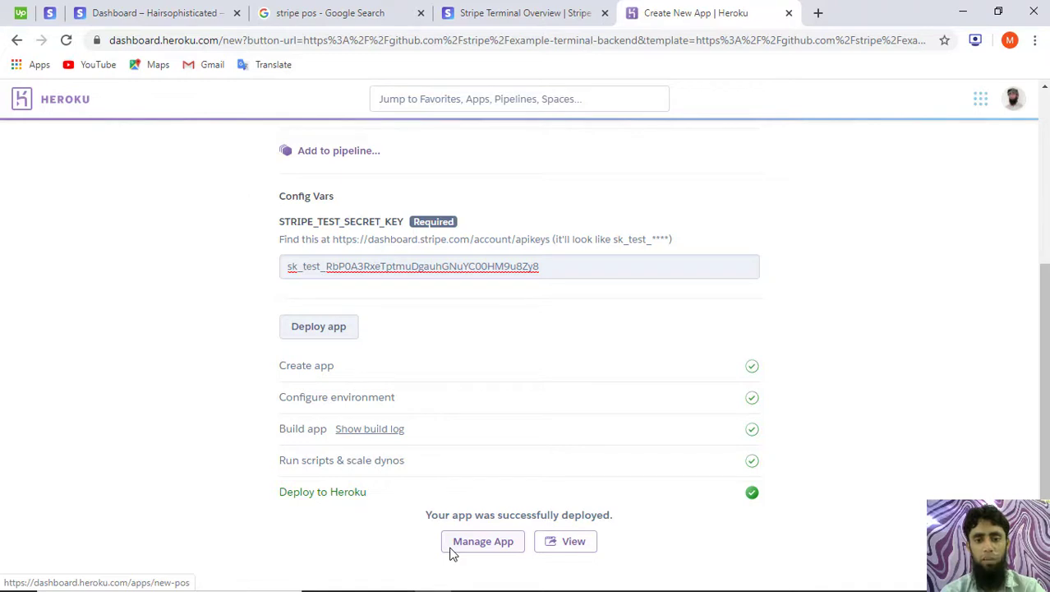
View the deployed new-pos backend and select its page URL.
left_click(573, 541)
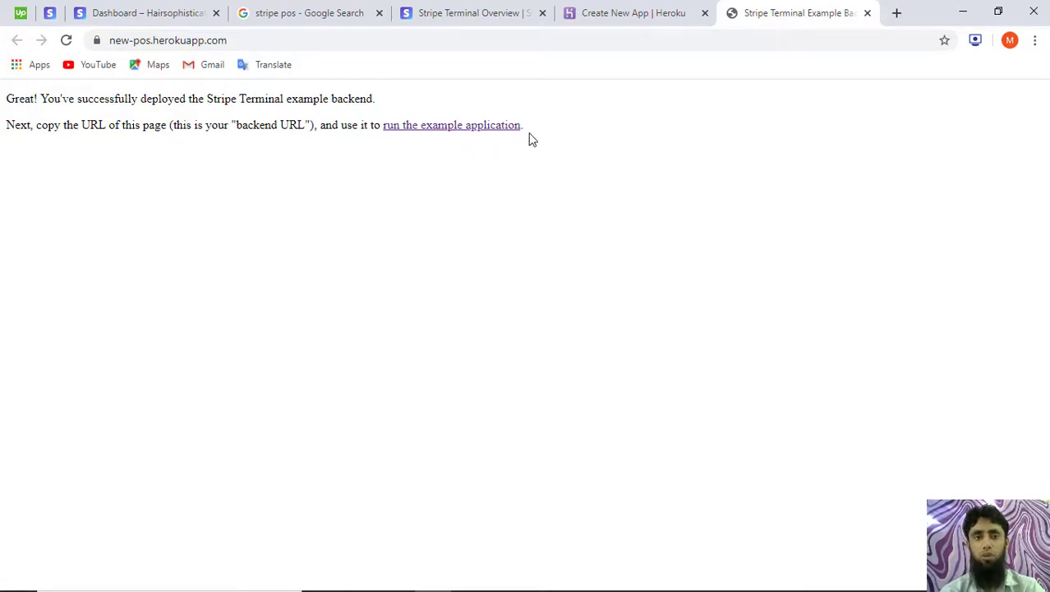
left_click(236, 38)
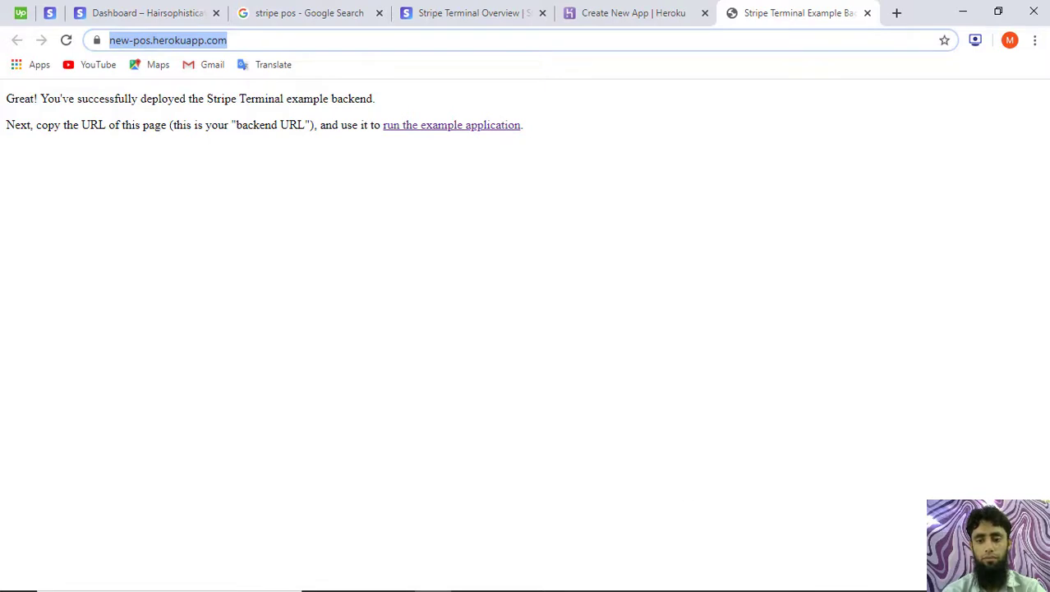
mouse_move(780, 587)
left_click(867, 578)
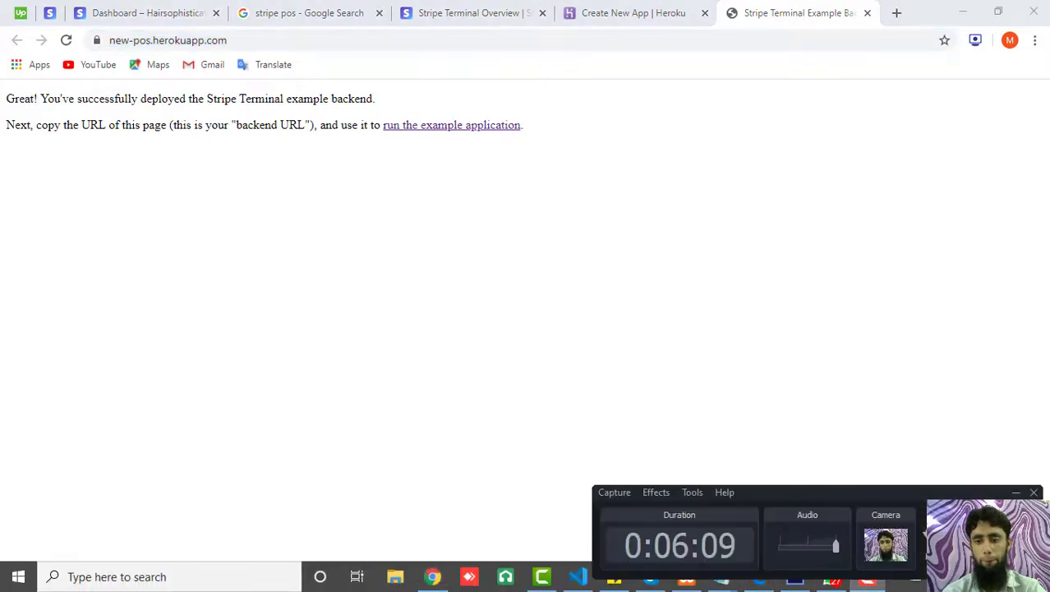
left_click(168, 40)
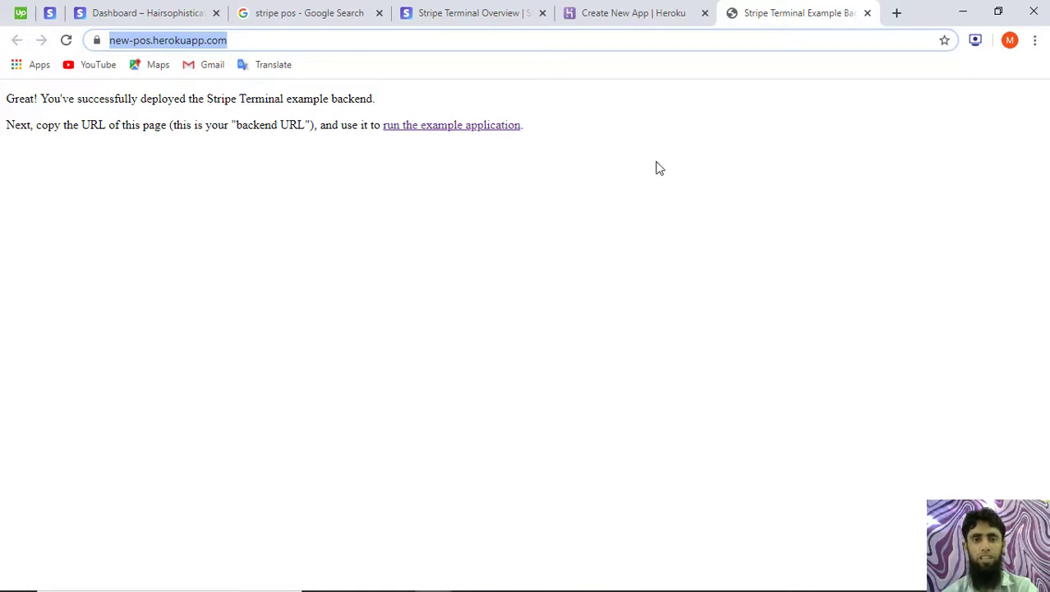
Return to the Stripe Terminal documentation and open the example applications guide at Step 2, Run the example application.
left_click(442, 13)
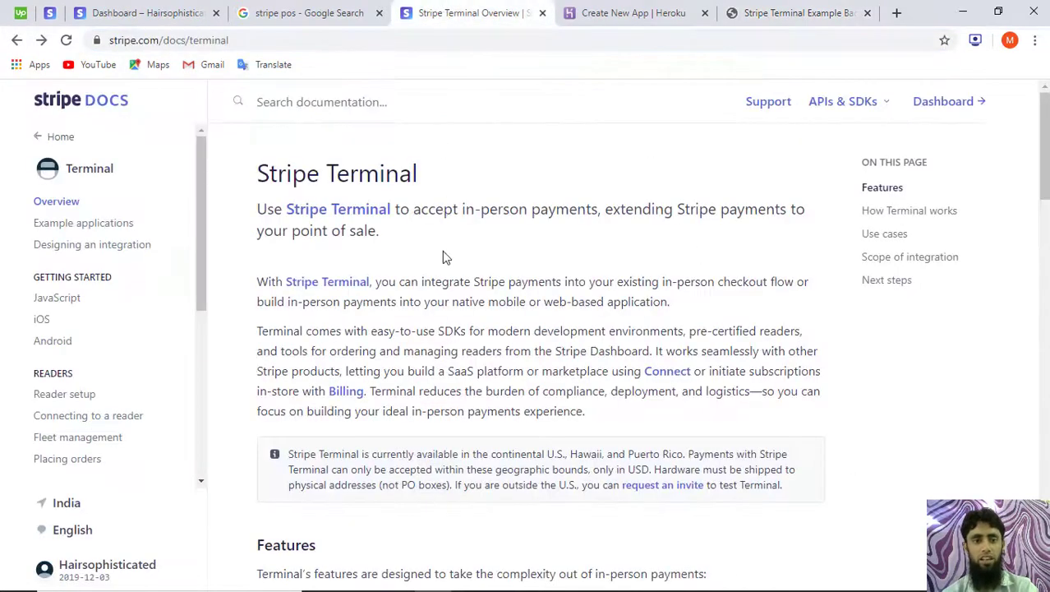
scroll(444, 254, "down", 2)
scroll(442, 251, "down", 5)
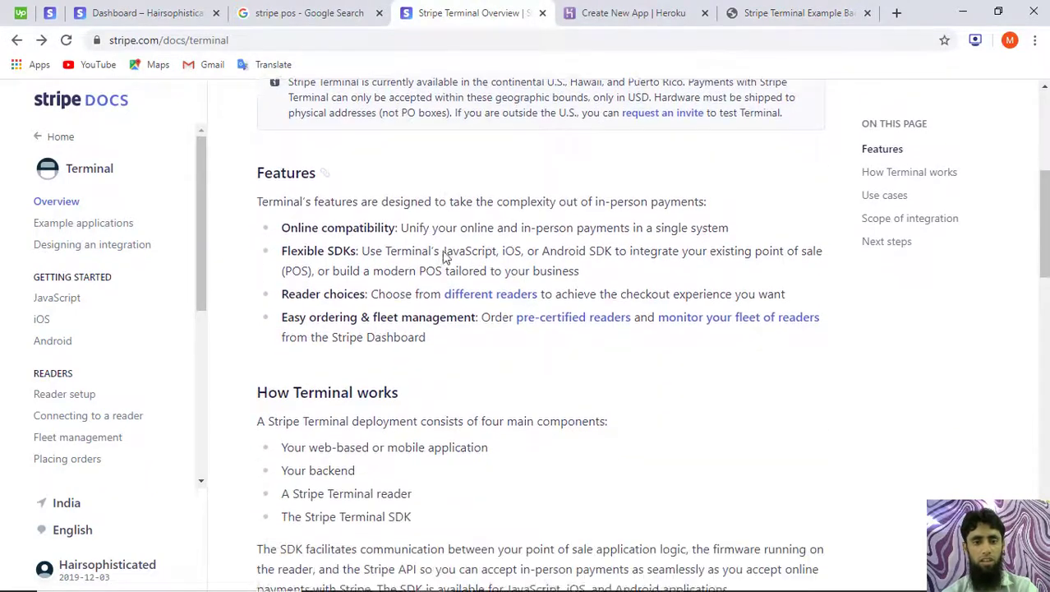
scroll(442, 257, "down", 9)
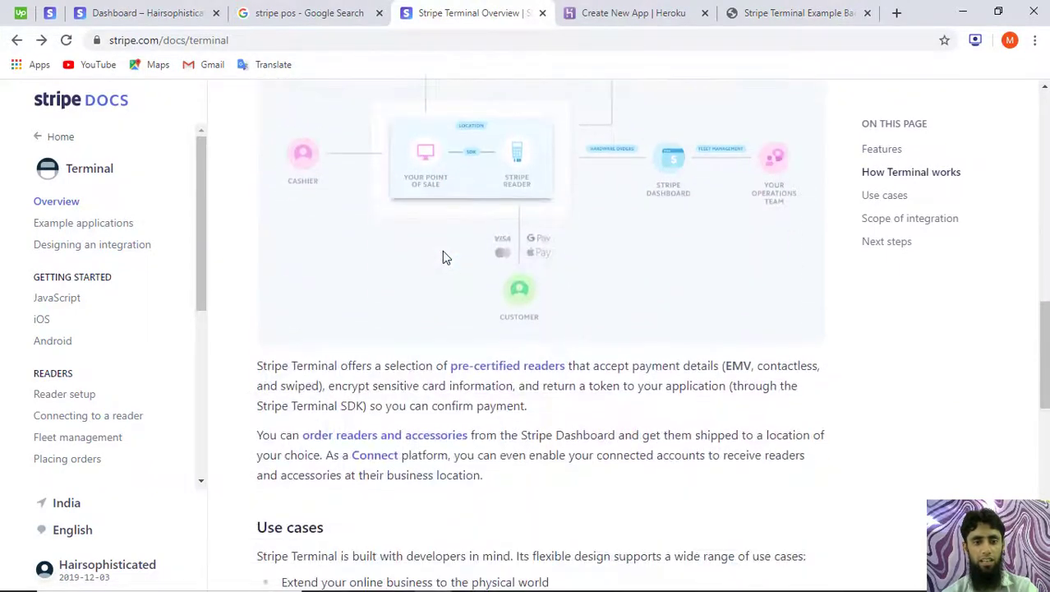
scroll(442, 255, "down", 3)
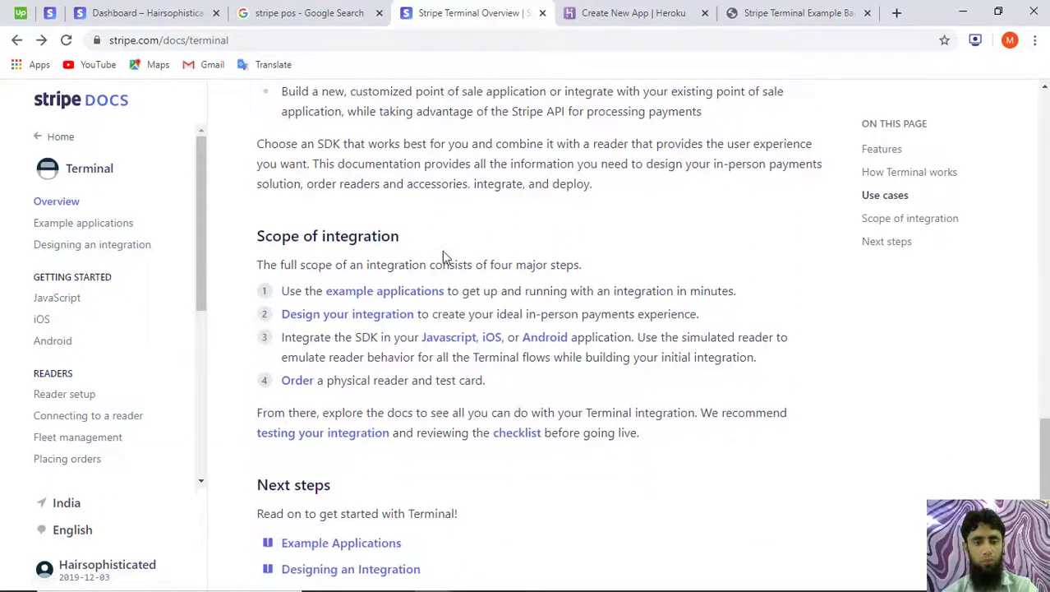
left_click(401, 299)
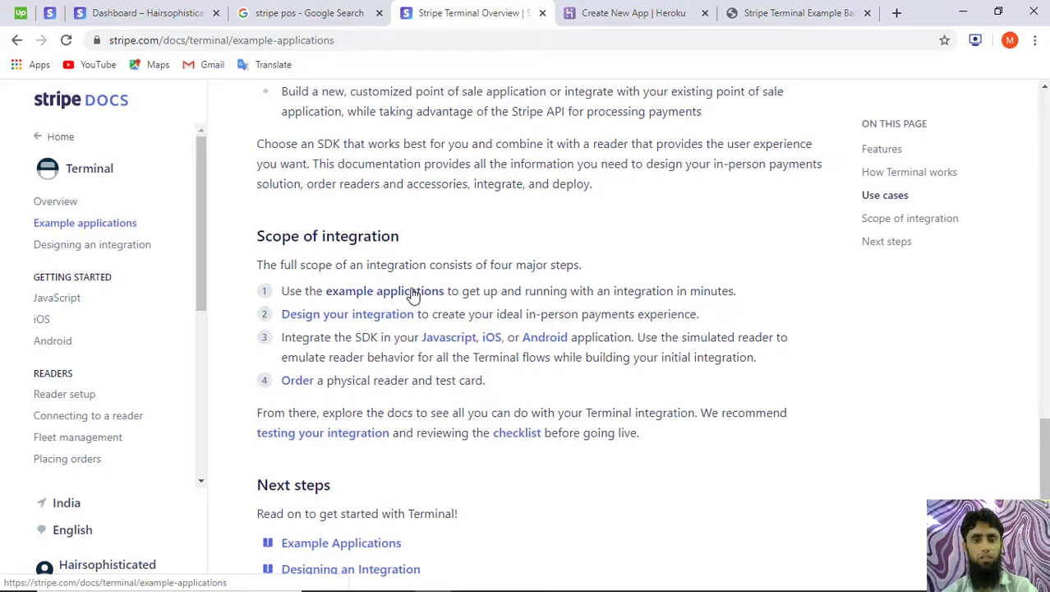
left_click(414, 294)
scroll(412, 287, "down", 4)
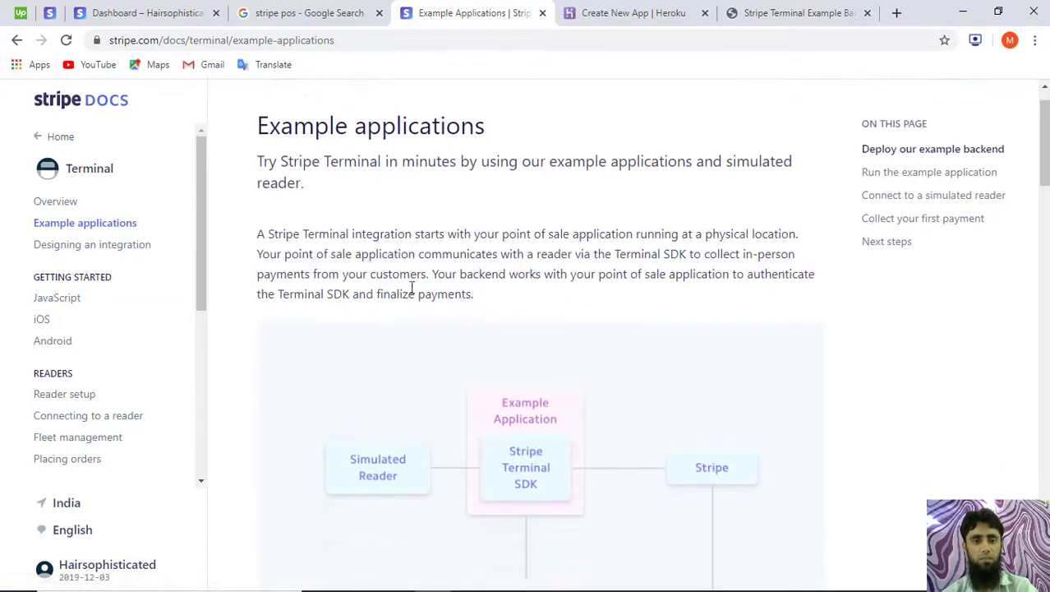
scroll(412, 287, "down", 6)
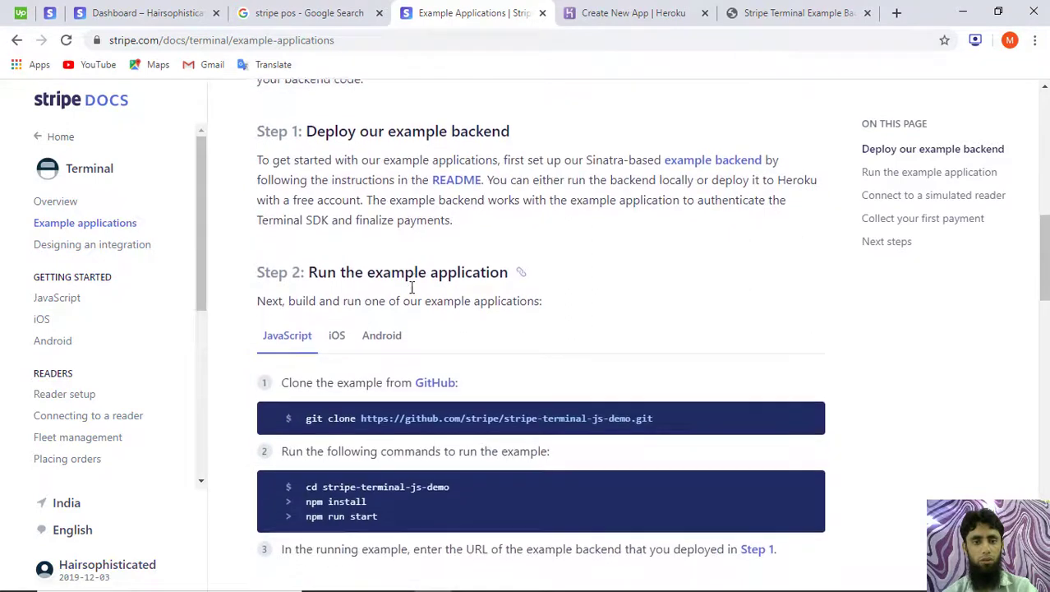
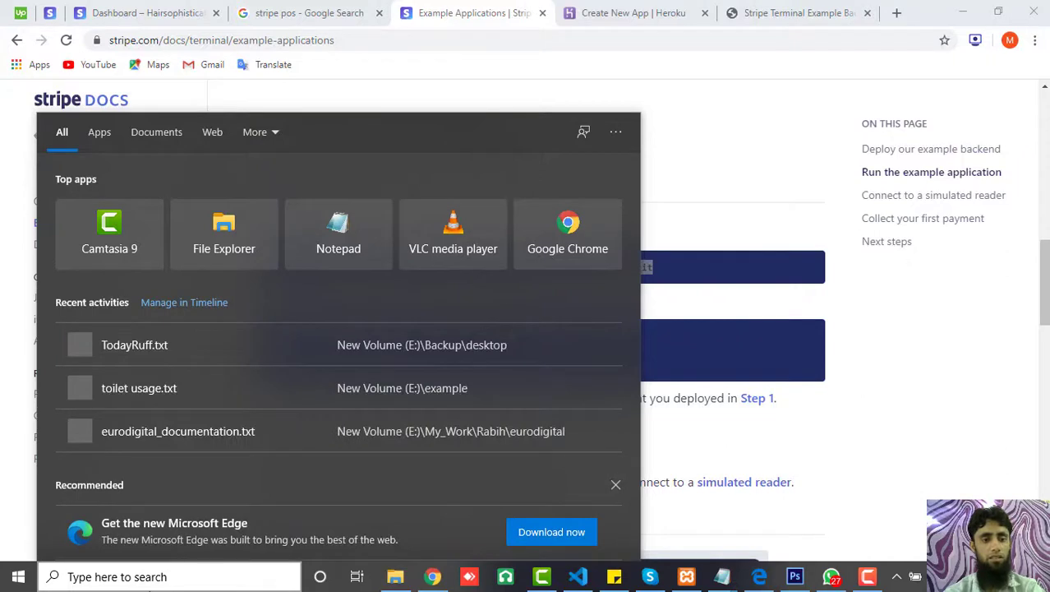
Open a Command Prompt and change the working directory to C:\xampp\htdocs.
left_click(153, 578)
type("cmd")
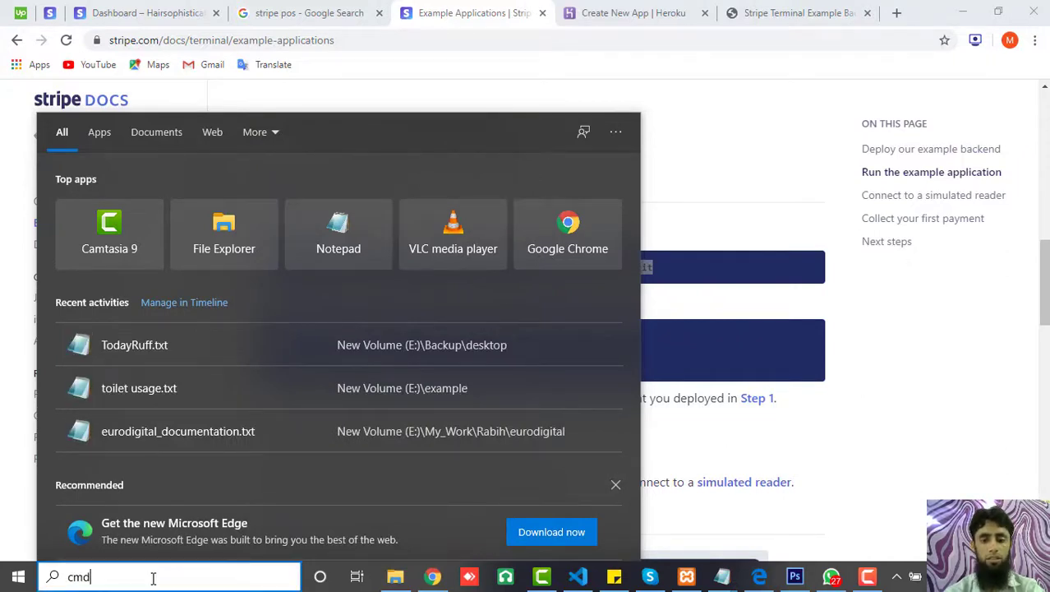
key("Return")
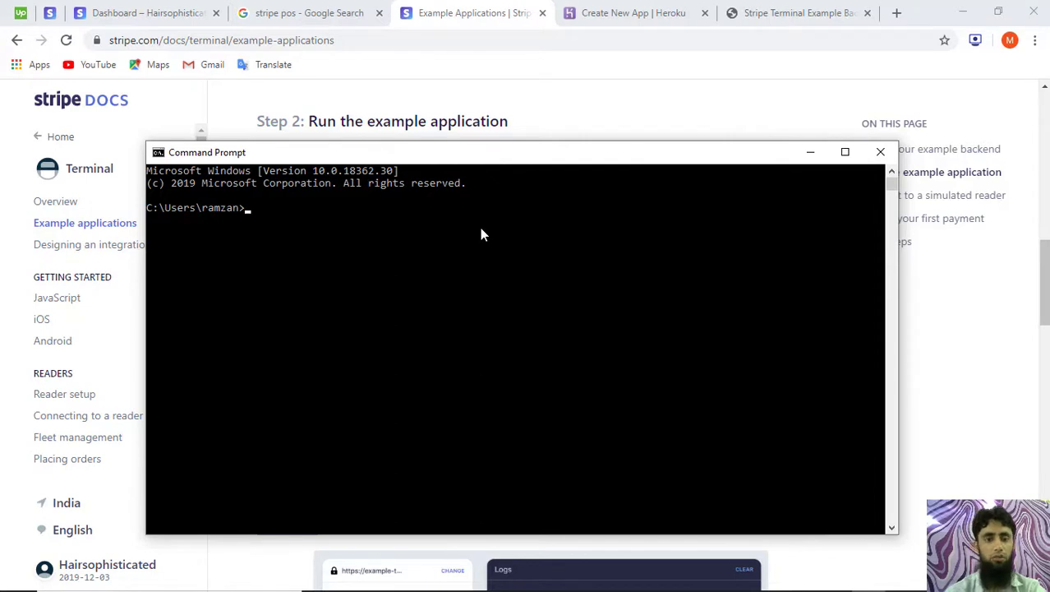
type("cd ..")
key("Return")
type("cd ..")
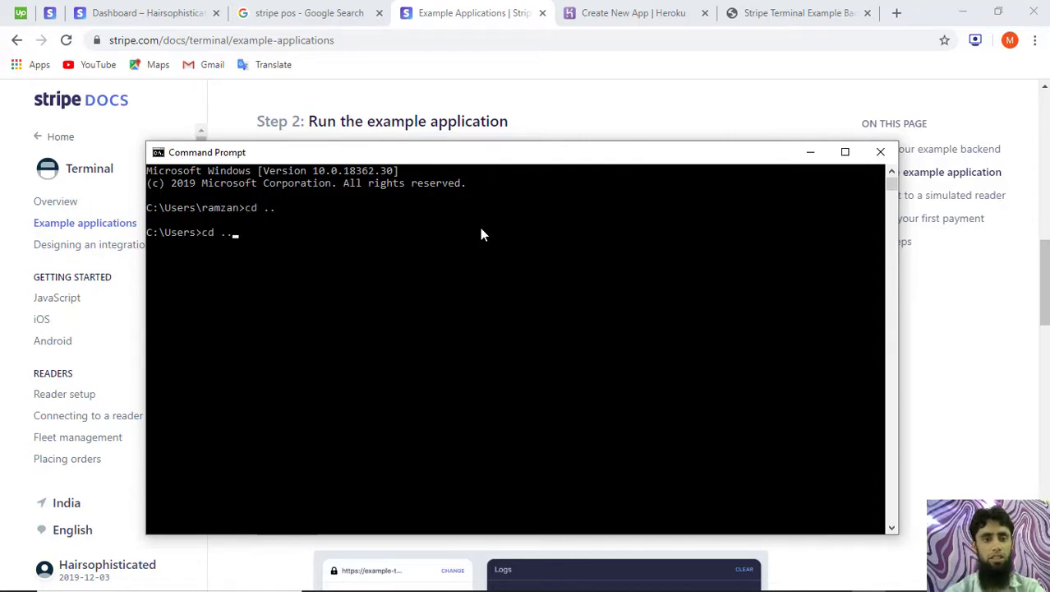
key("Return")
type("cd xampp")
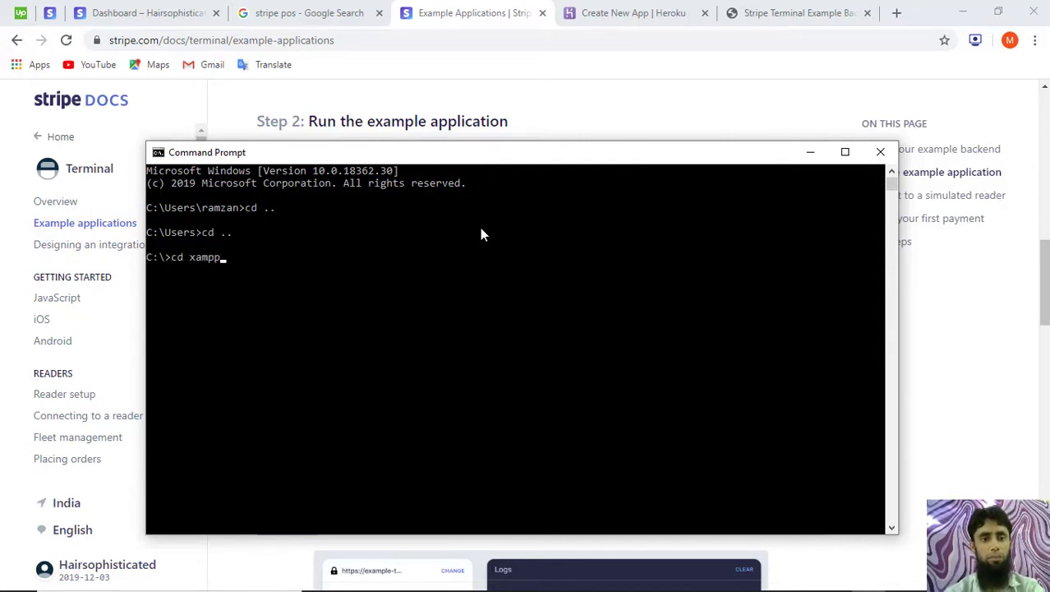
key("Return")
type("cd ")
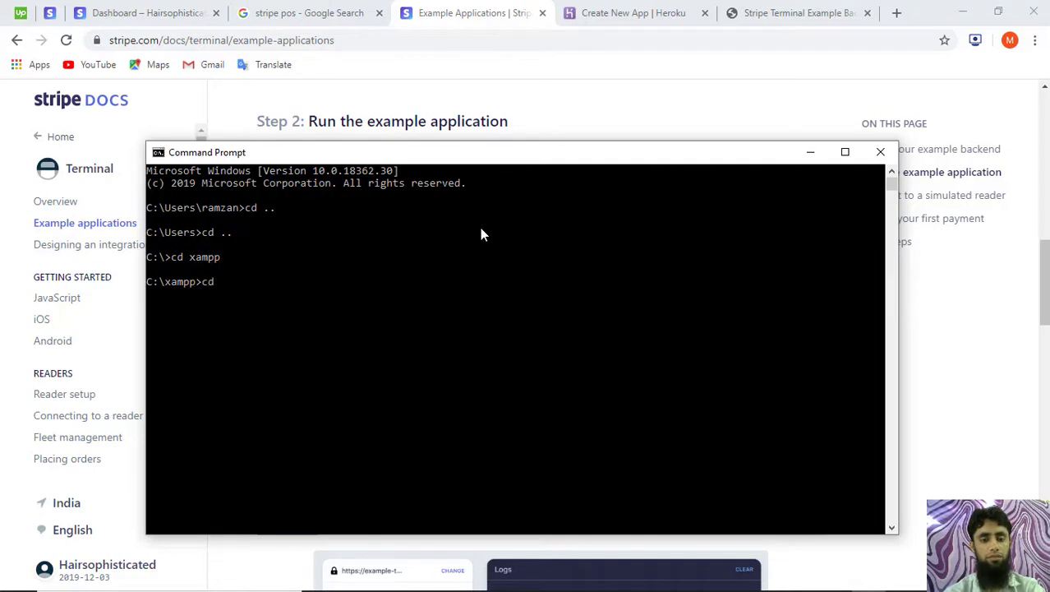
type("htdocs")
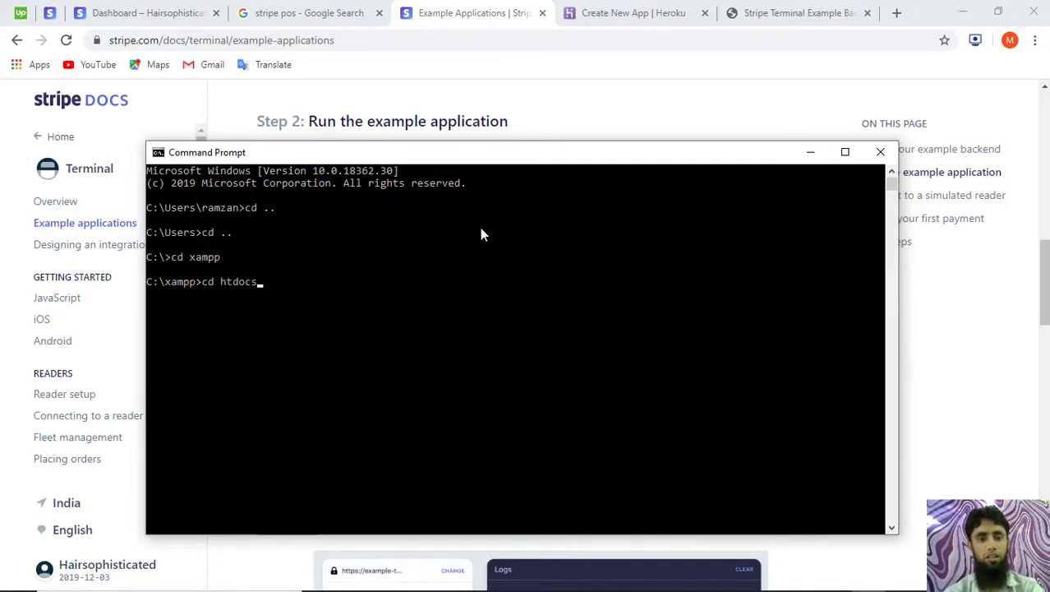
key("Return")
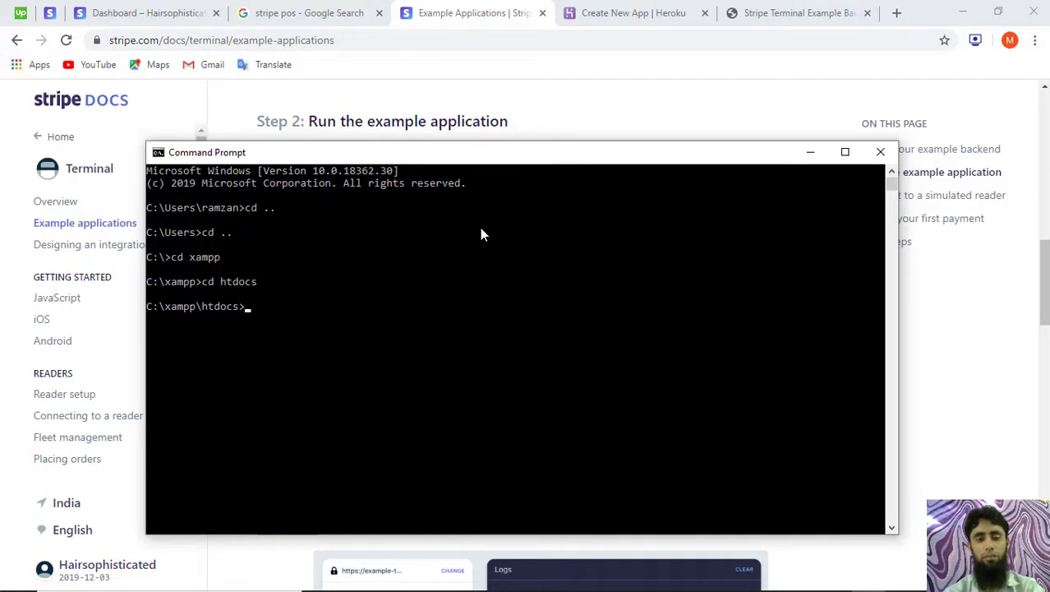
Create a folder named new-pos inside htdocs and change into it.
type("mkd")
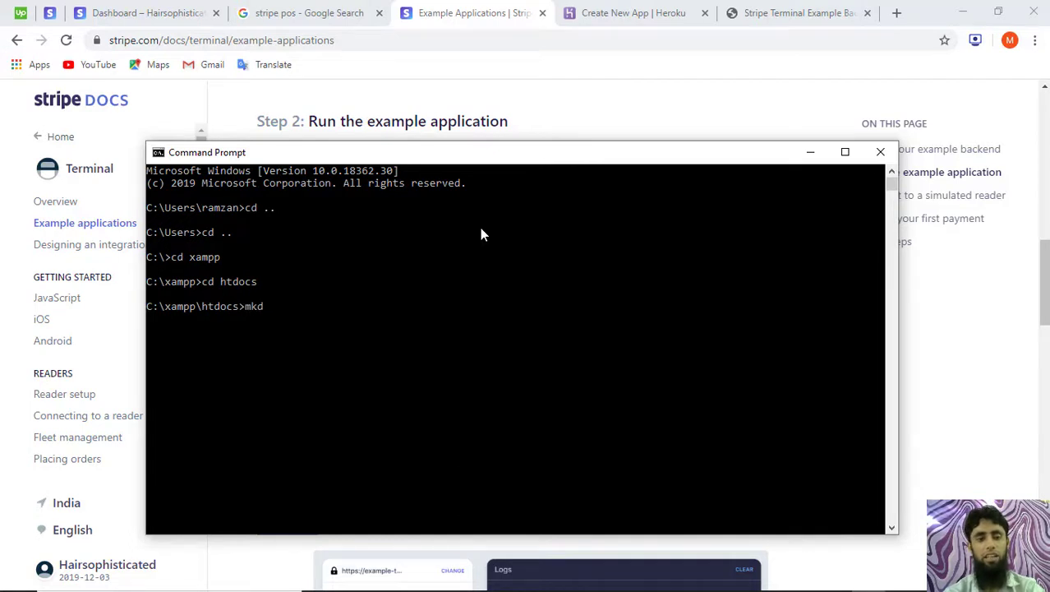
type("ir new-pos")
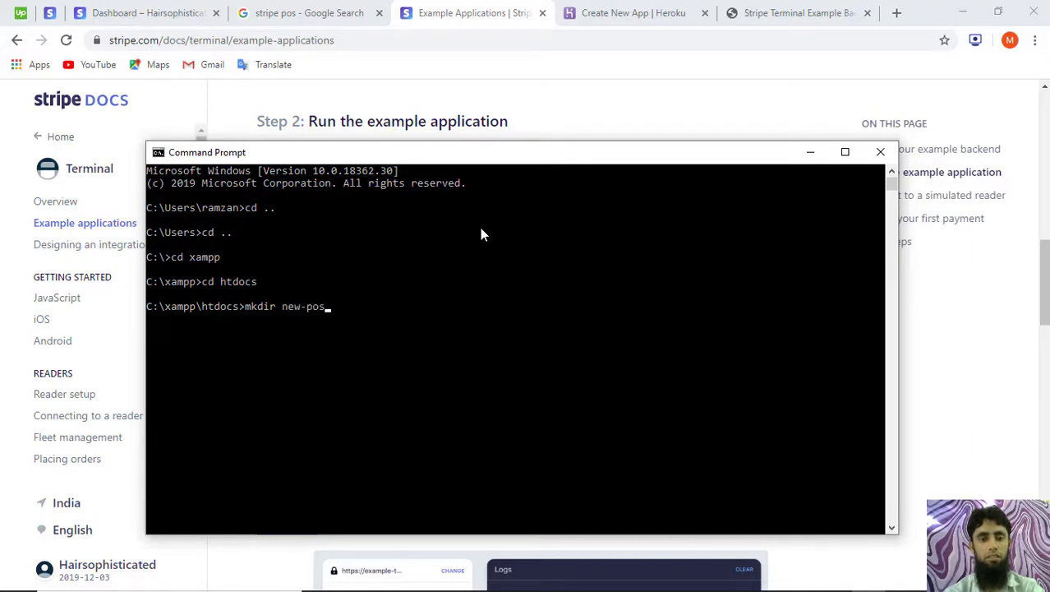
key("Return")
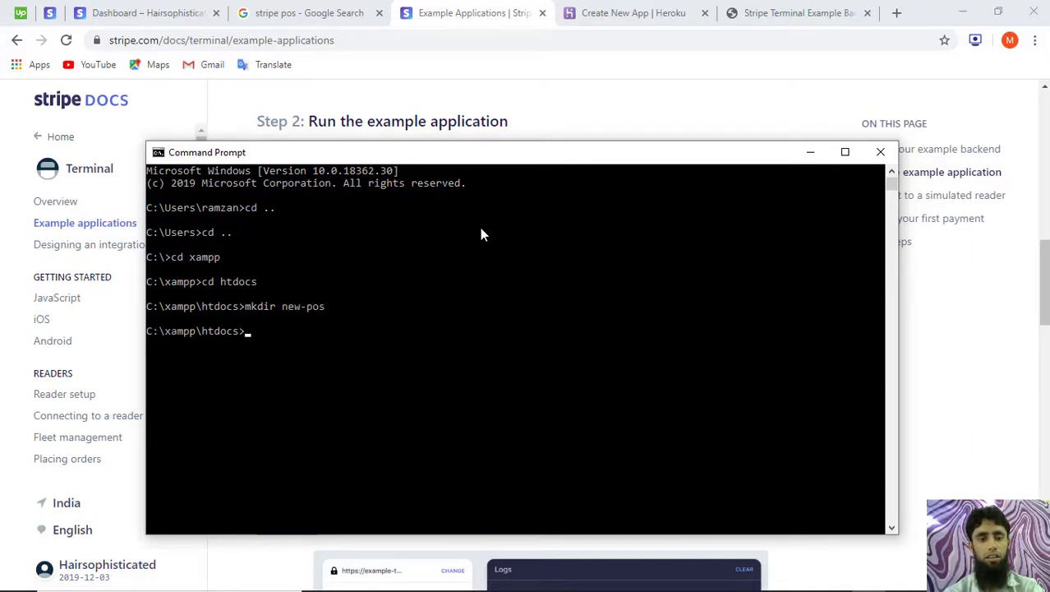
type("cd new-pos")
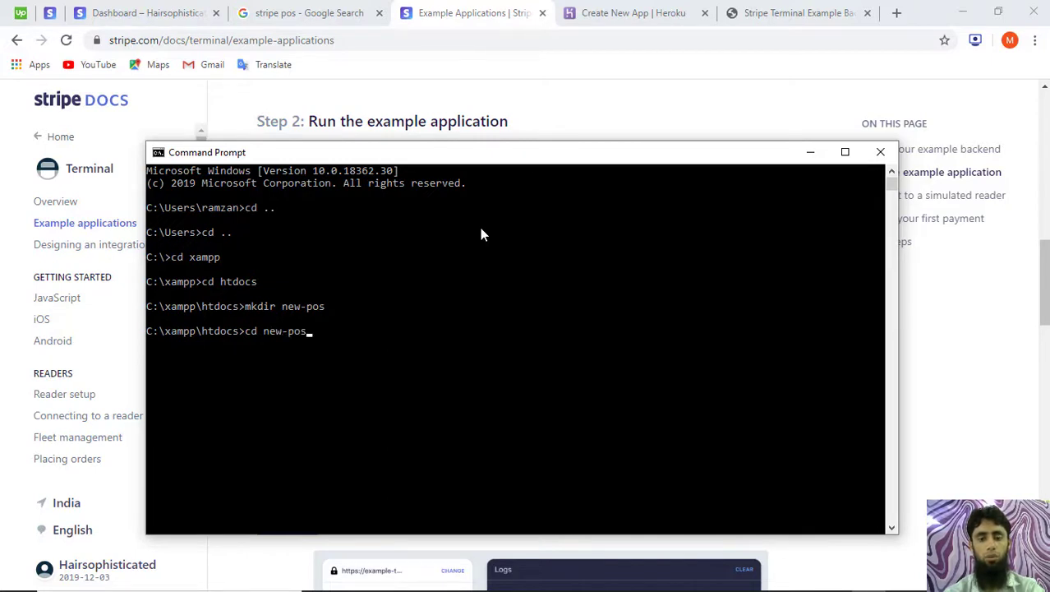
key("Return")
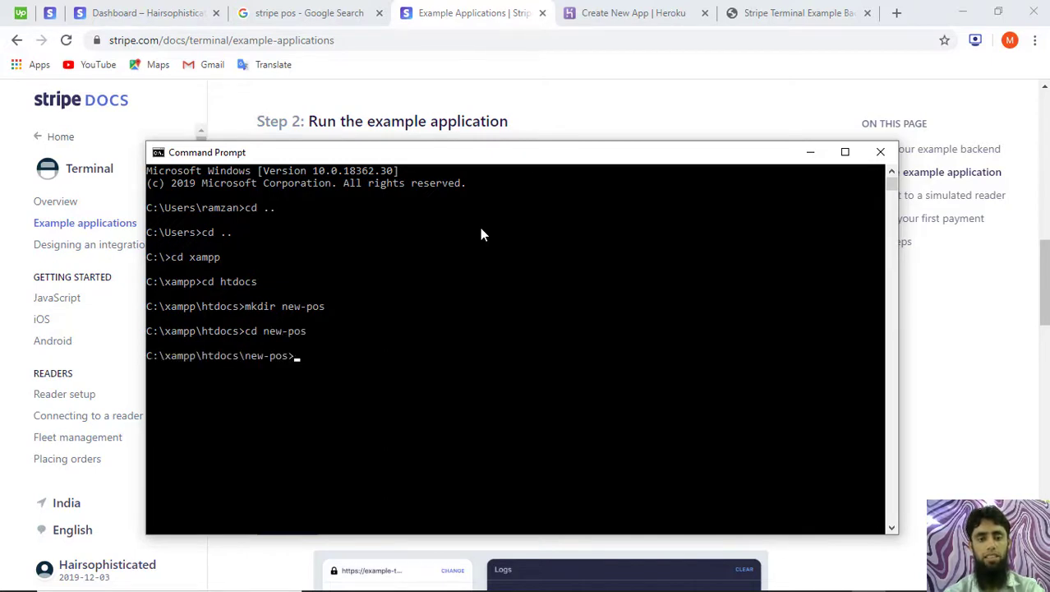
type("git clone https://github.com/stripe/stripe-terminal-js-demo.git")
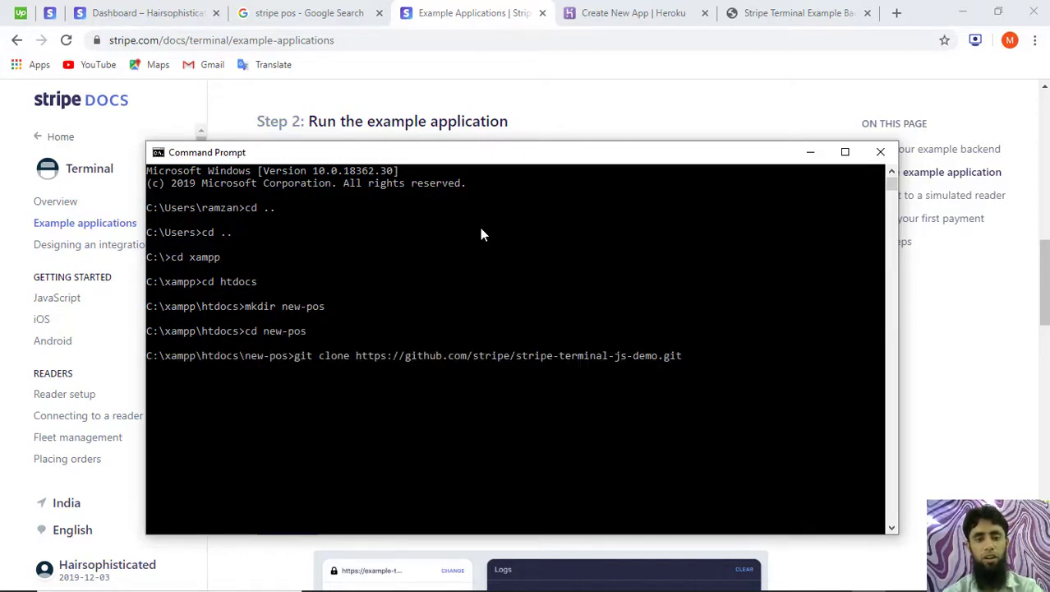
type(".")
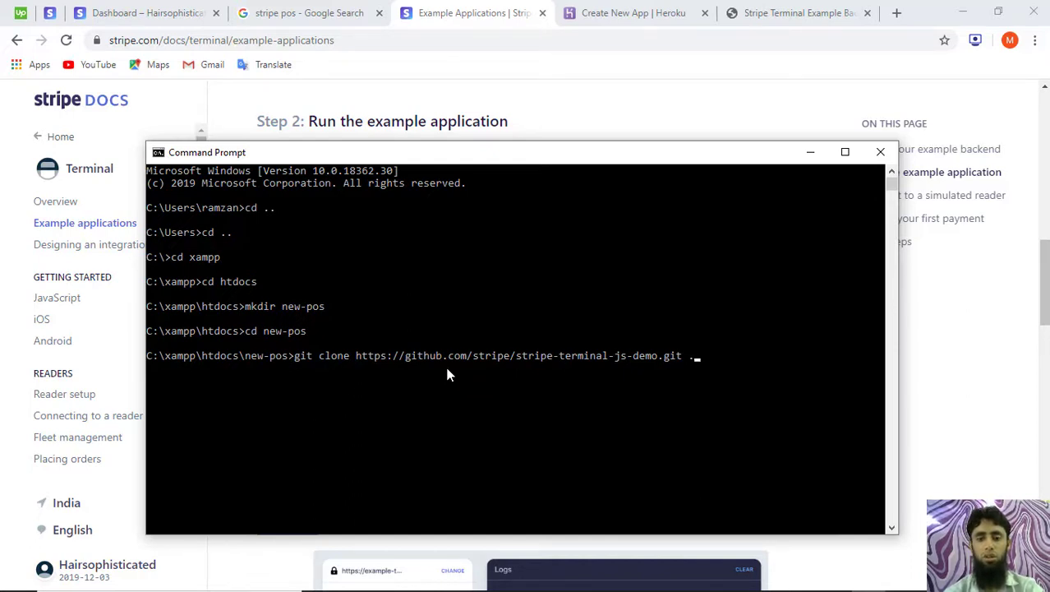
key("Return")
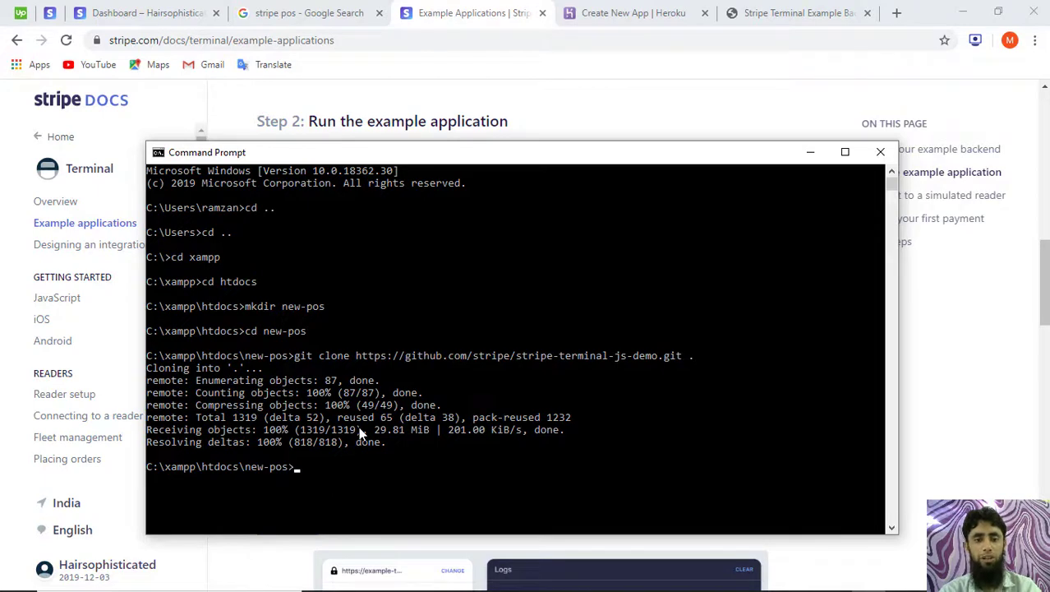
List the contents of the new-pos folder to check the cloned project files.
left_click(314, 493)
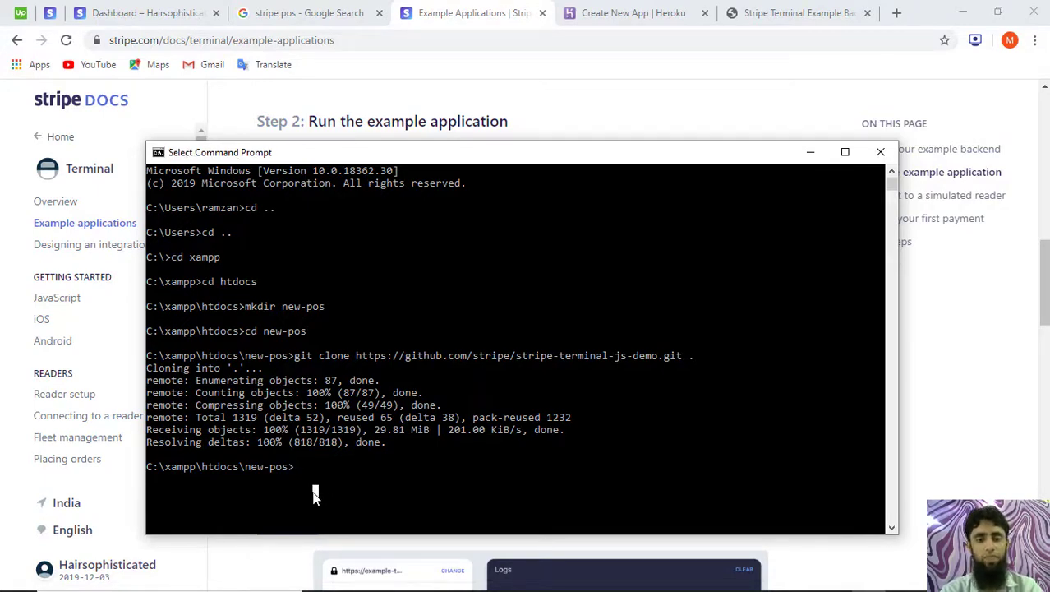
type("dir")
key("Return")
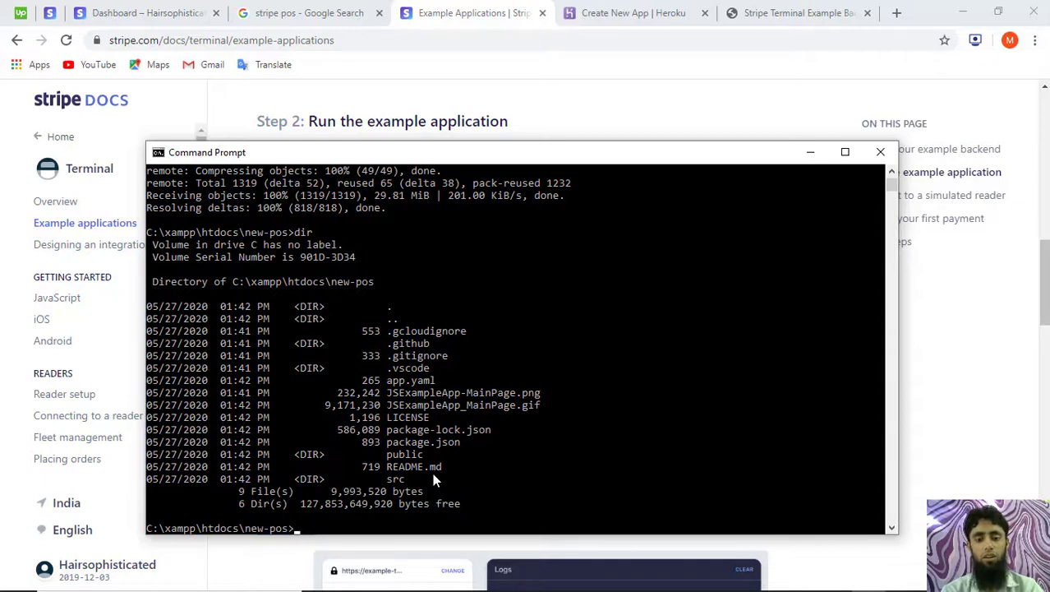
Install the project's dependencies with npm install in the new-pos folder.
type("npm ")
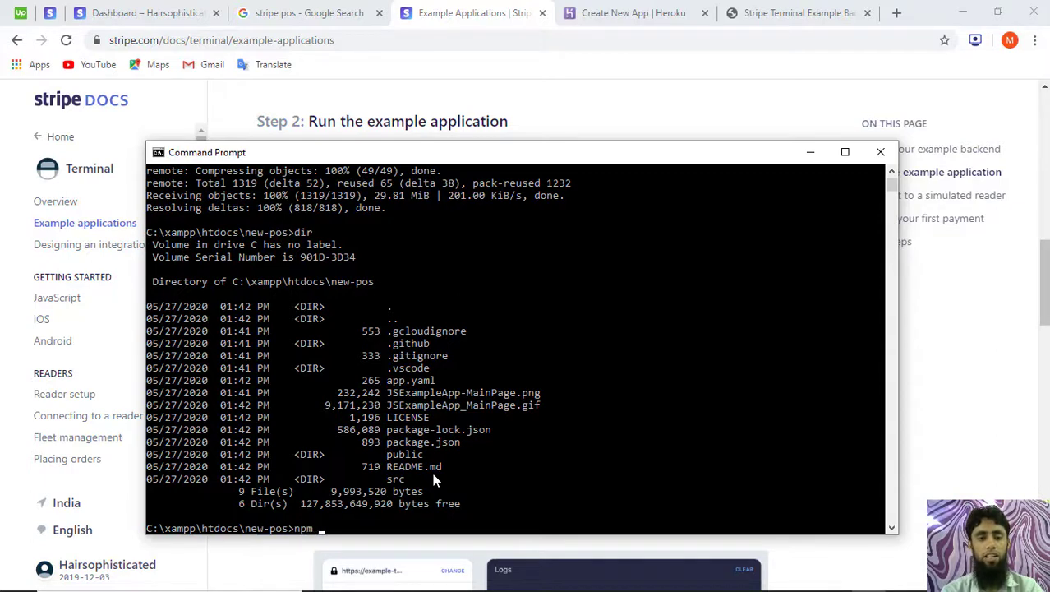
type("install")
key("Return")
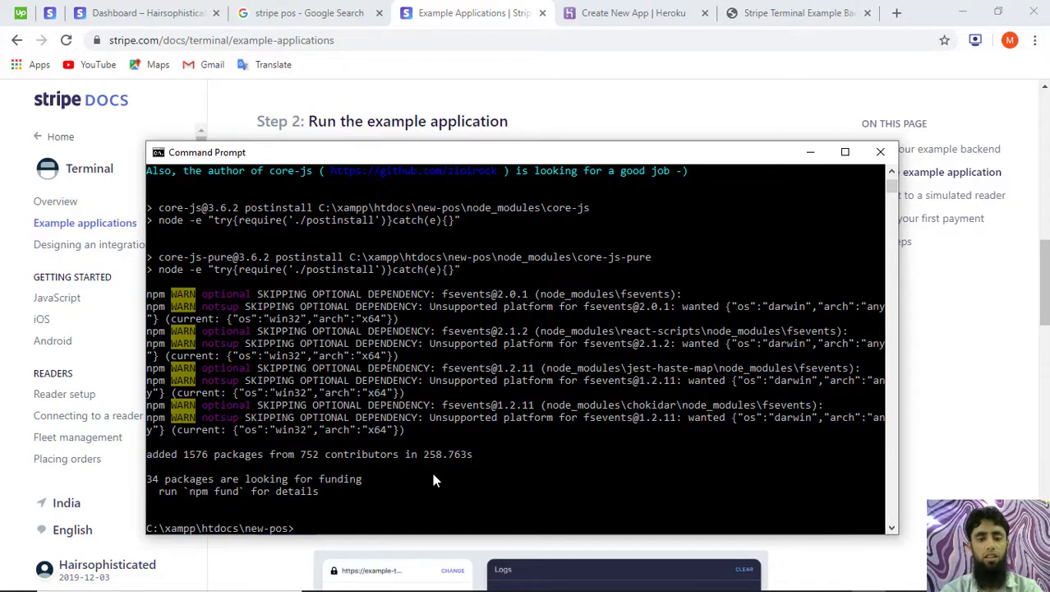
Start the example application's local development server with npm start.
type("npm s")
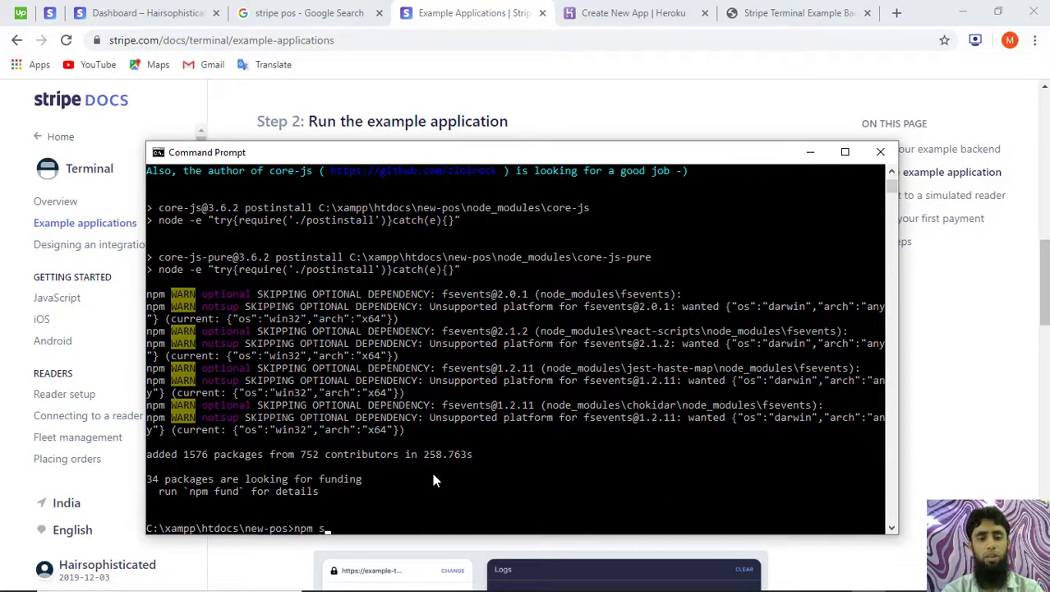
type("tart")
key("Return")
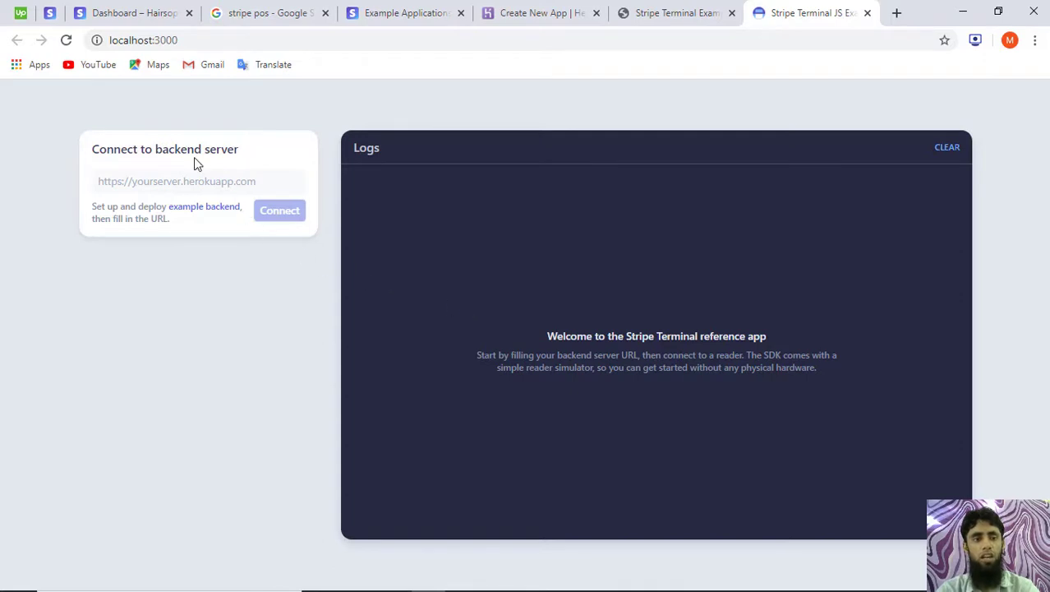
left_click(179, 180)
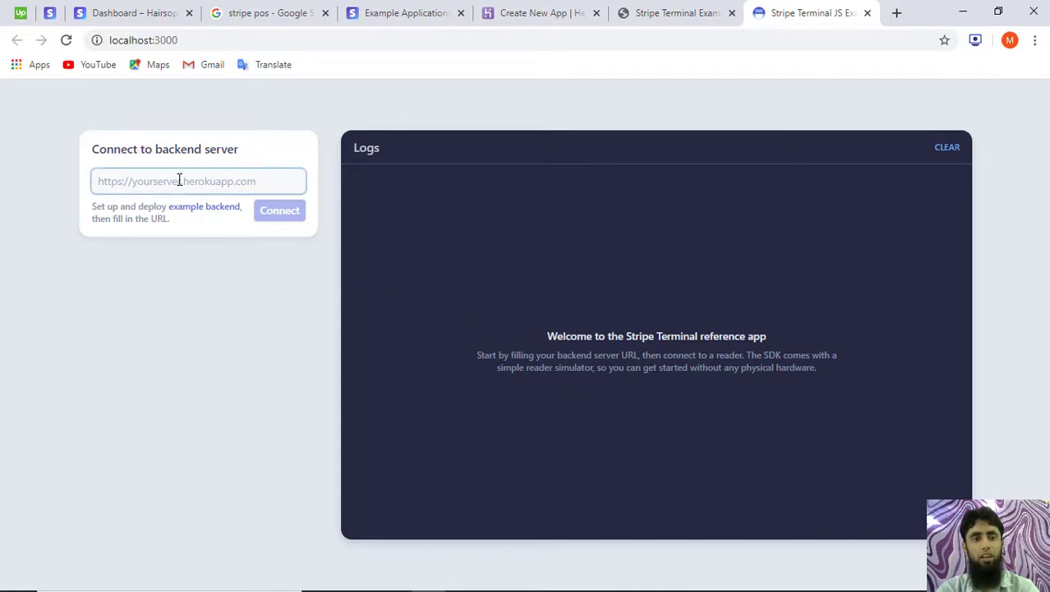
left_click(520, 8)
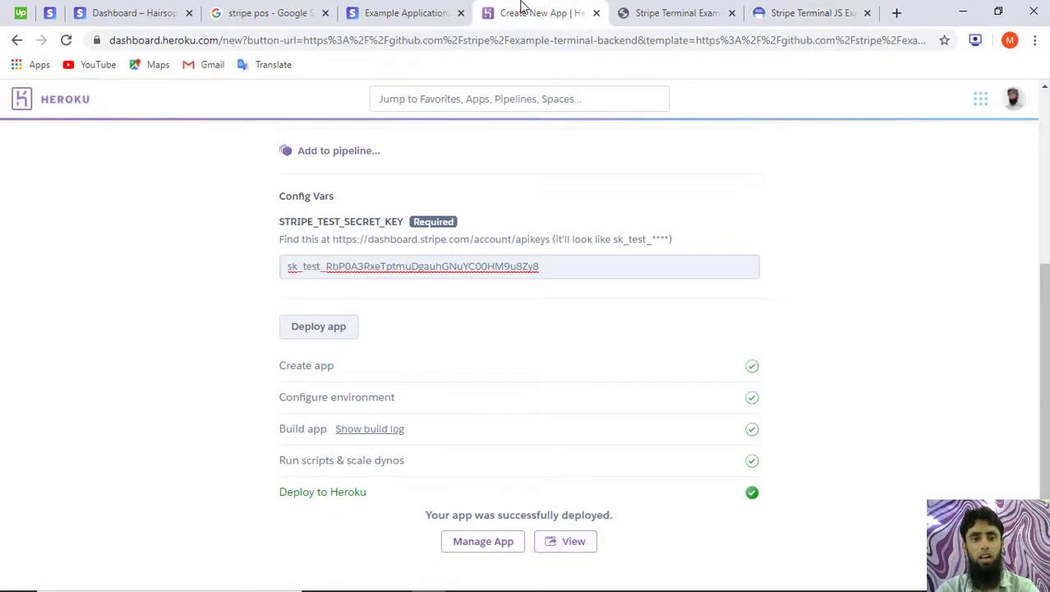
left_click(675, 16)
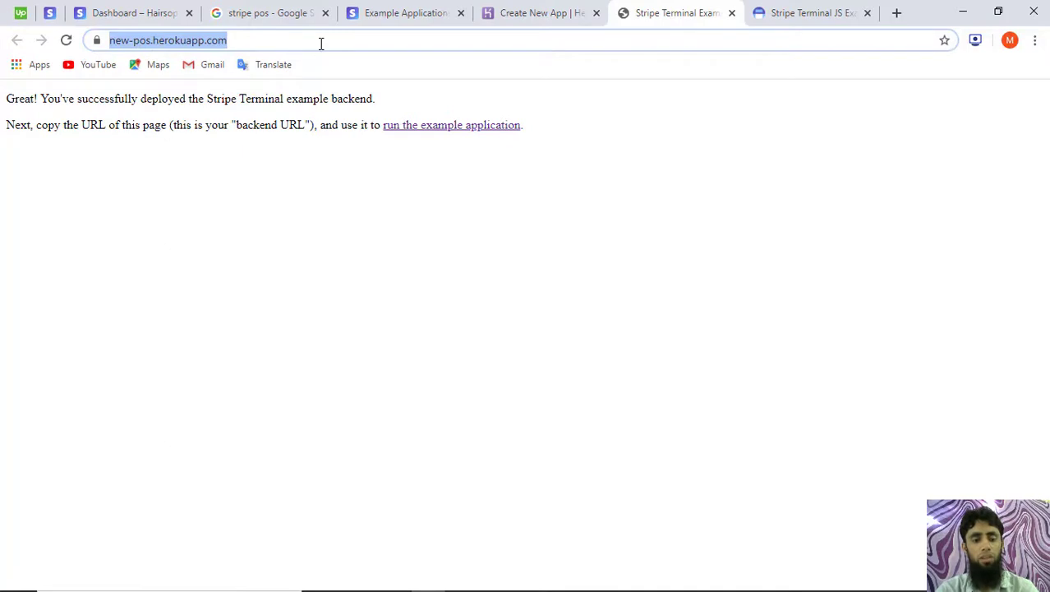
left_click(760, 13)
type("https://new-pos.herokuapp.com/")
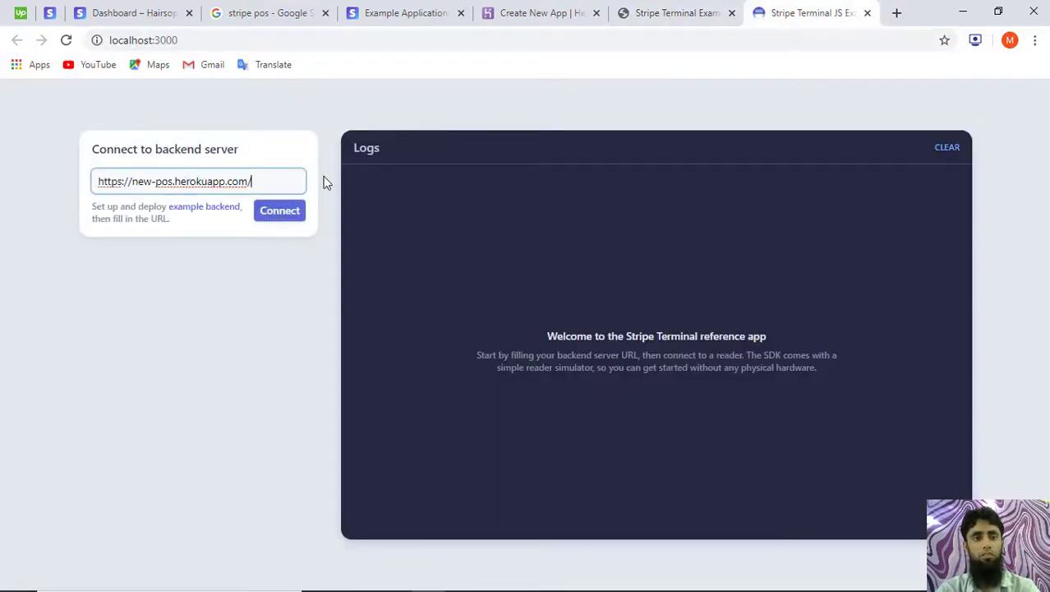
left_click(279, 216)
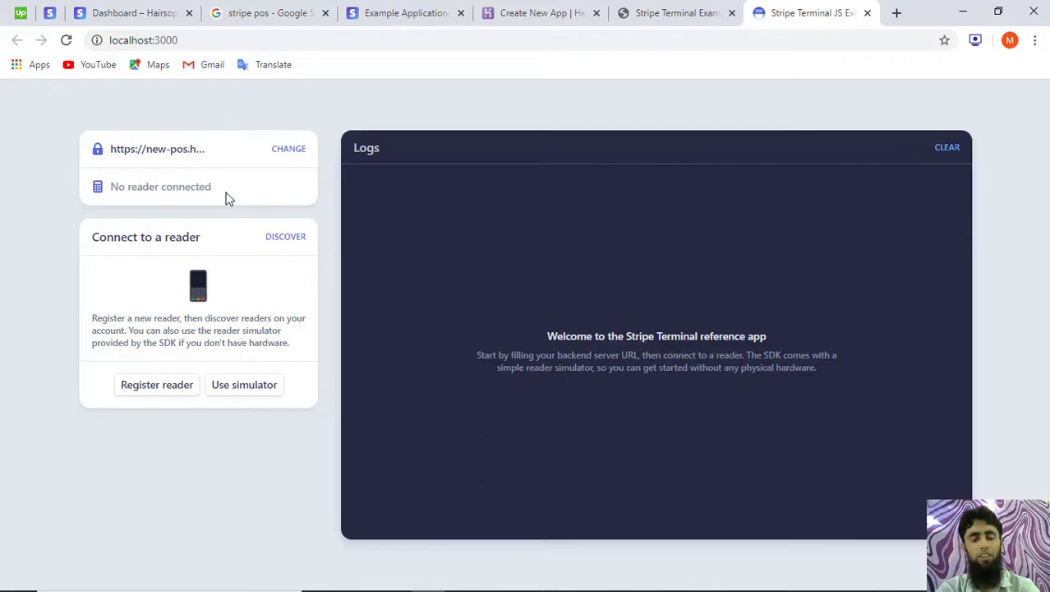
left_click(245, 385)
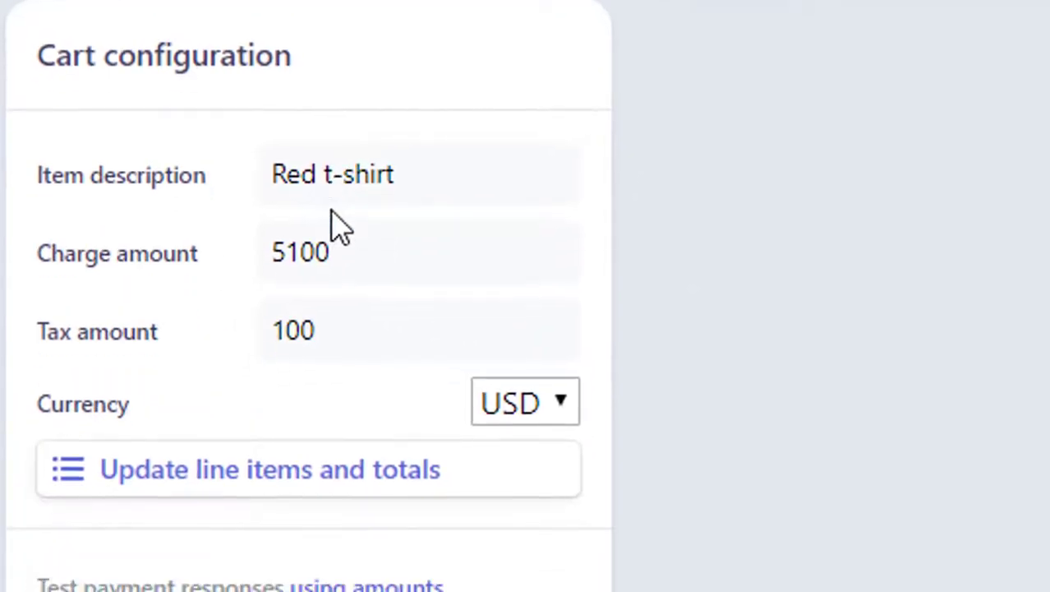
Set the cart's charge amount to 6200 and update the line items and totals.
left_click(329, 261)
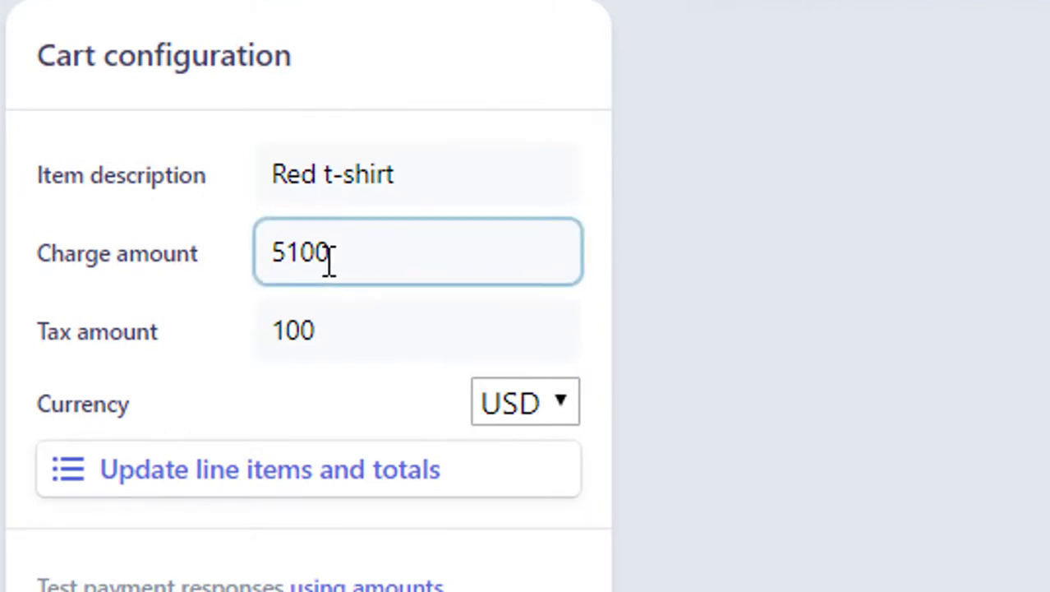
key("BackSpace")
key("BackSpace")
key("BackSpace")
key("BackSpace")
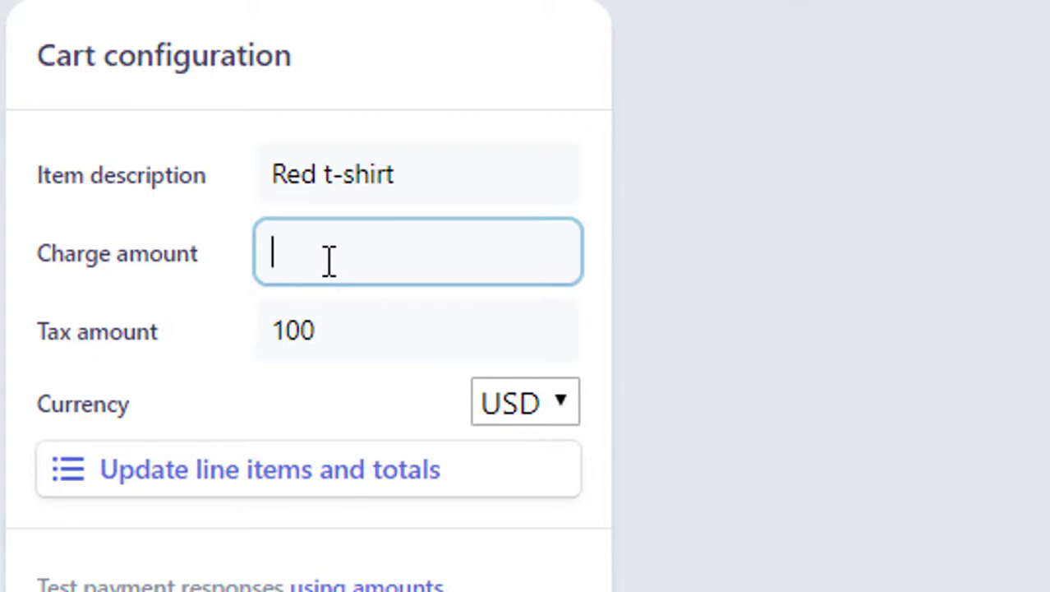
type("2")
key("BackSpace")
type("6200")
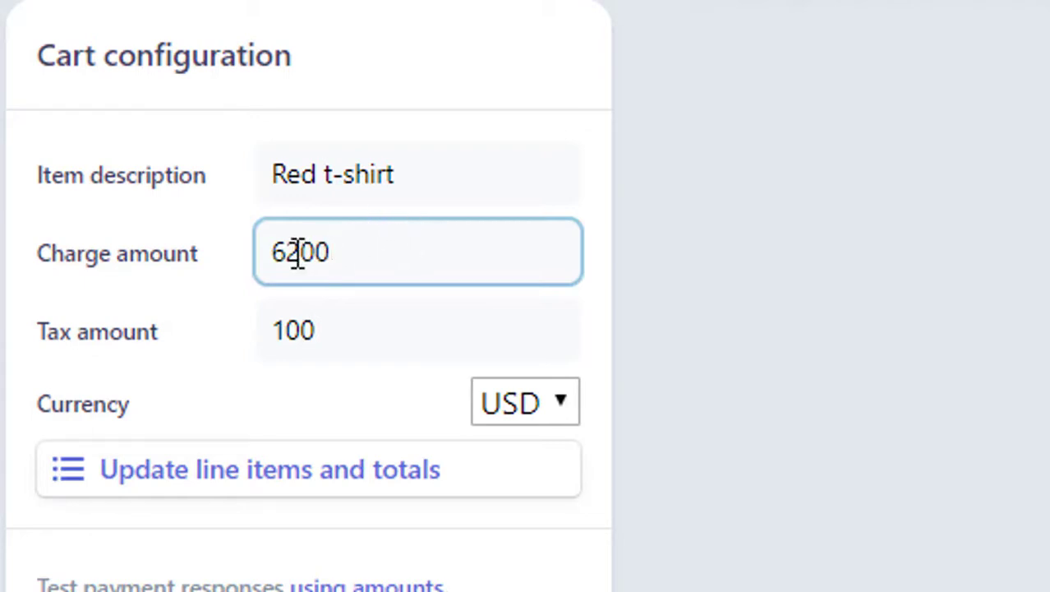
left_click_drag(300, 253, 275, 253)
left_click(342, 253)
left_click(784, 412)
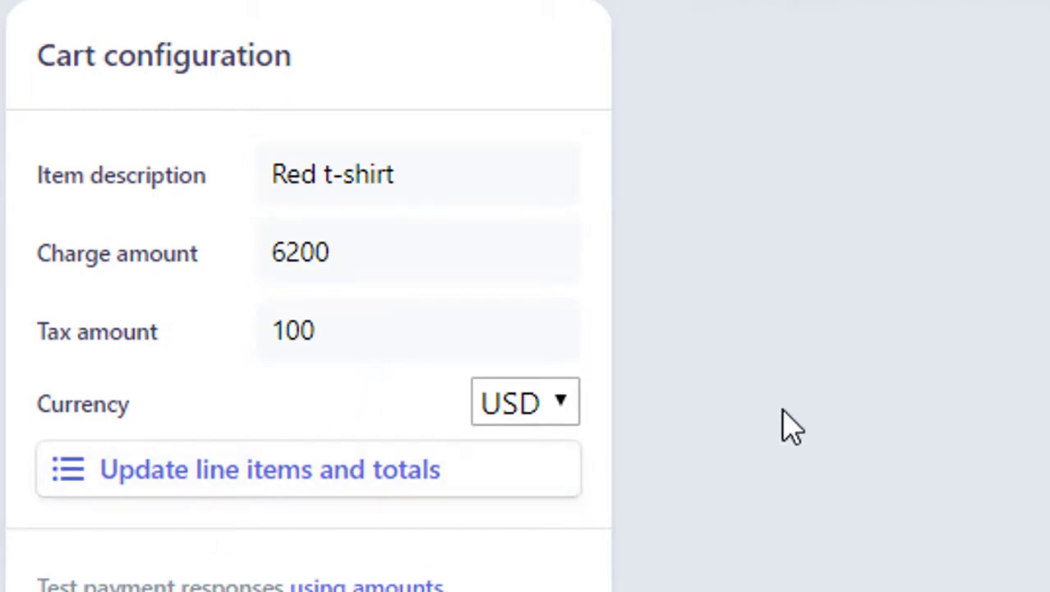
left_click(237, 471)
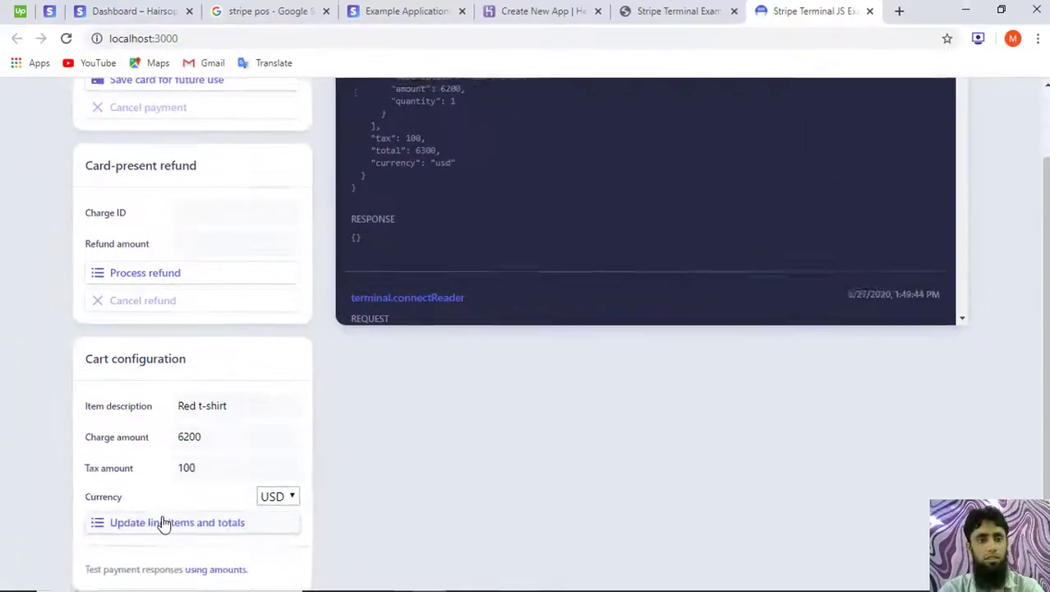
Collect a card payment for the Red t-shirt cart through the simulated reader.
scroll(163, 522, "up", 1)
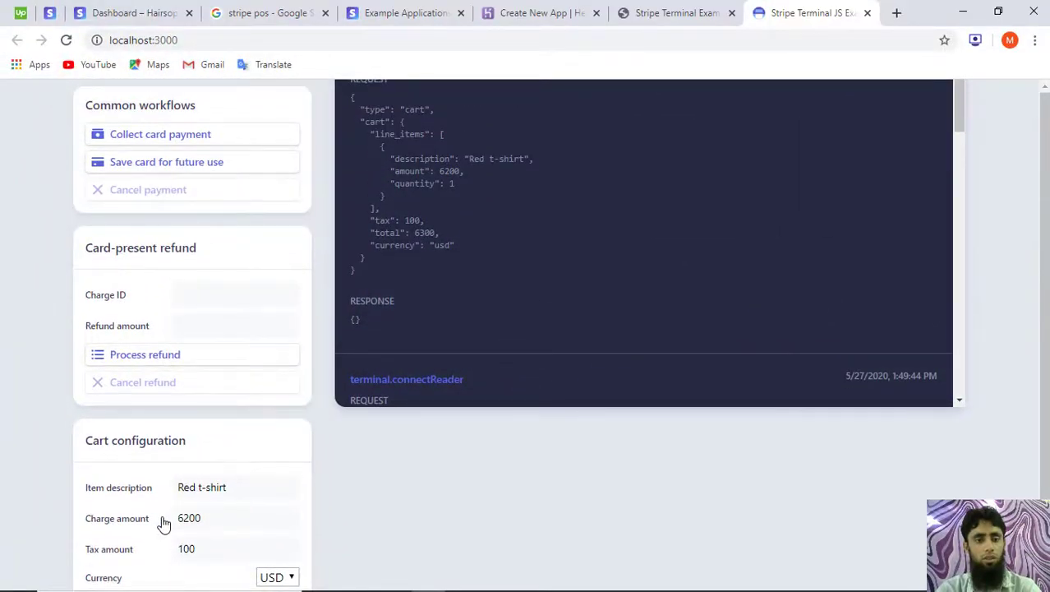
scroll(162, 522, "down", 1)
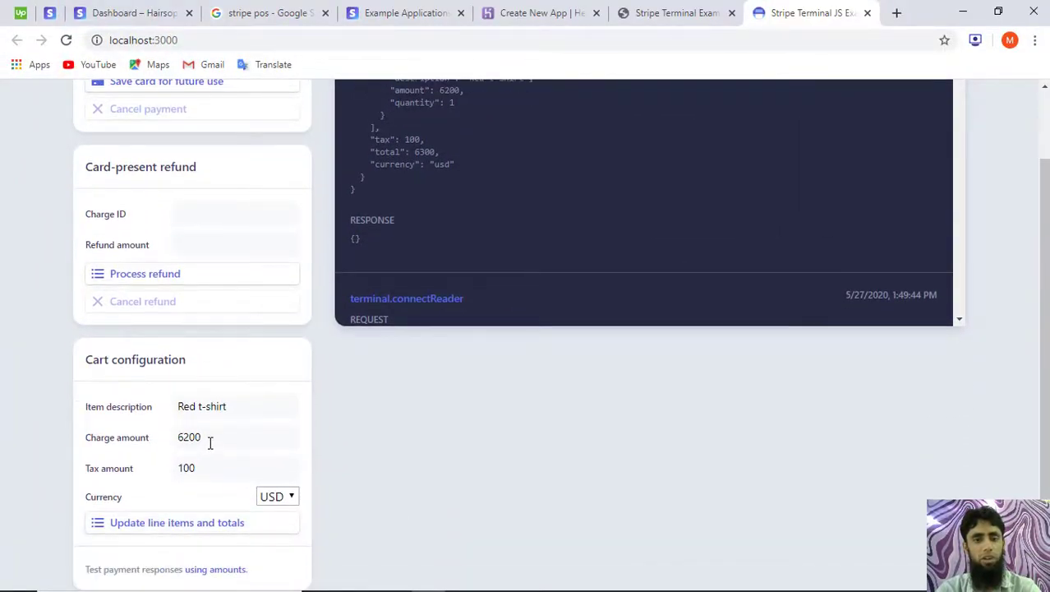
scroll(209, 441, "up", 1)
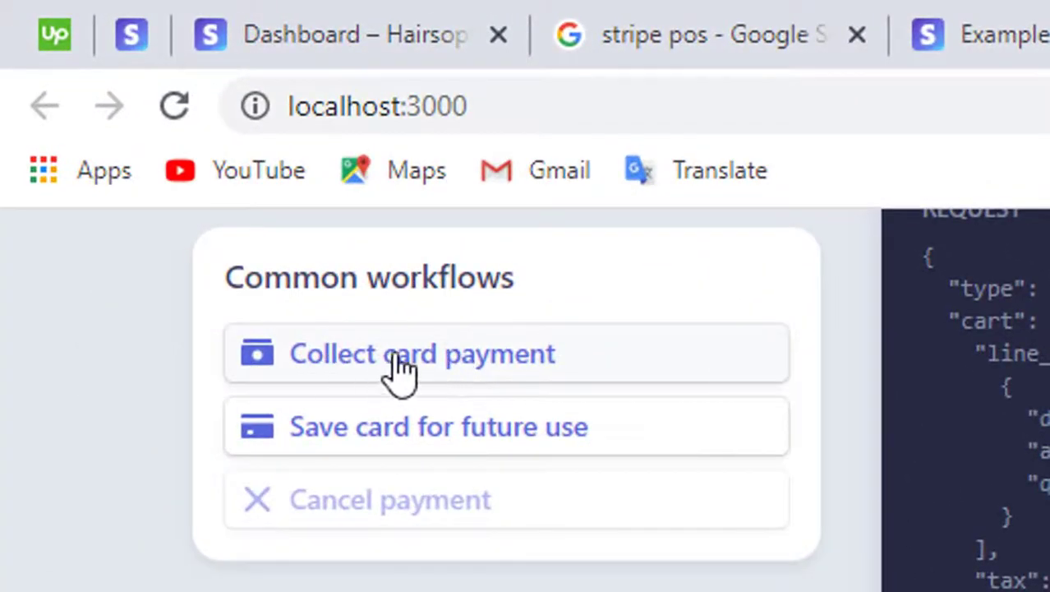
left_click(485, 357)
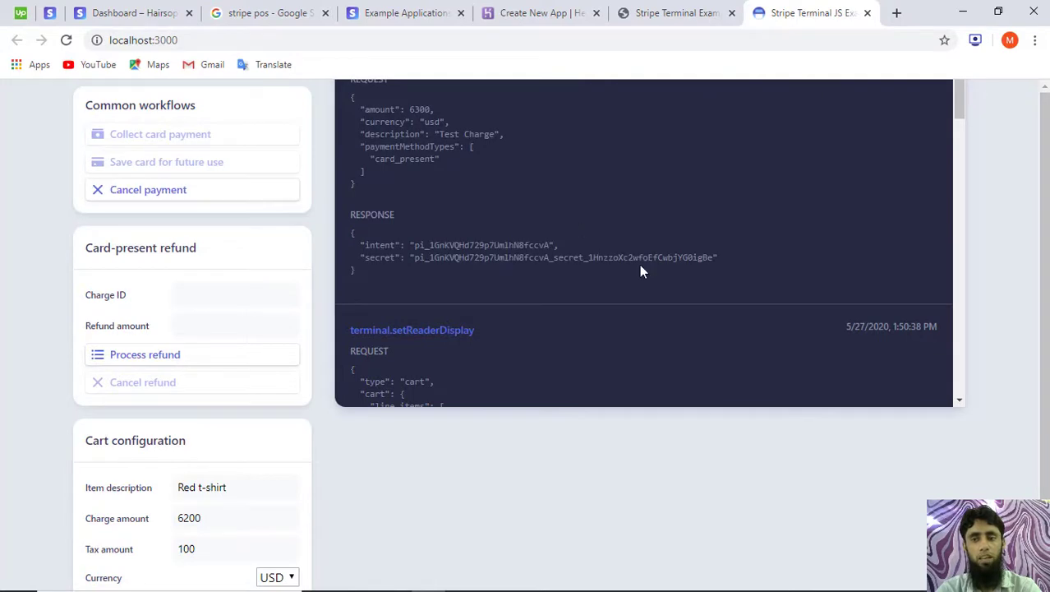
Examine the log entries for the payment, connection status and discovered readers, including the reader's device type.
scroll(643, 277, "down", 5)
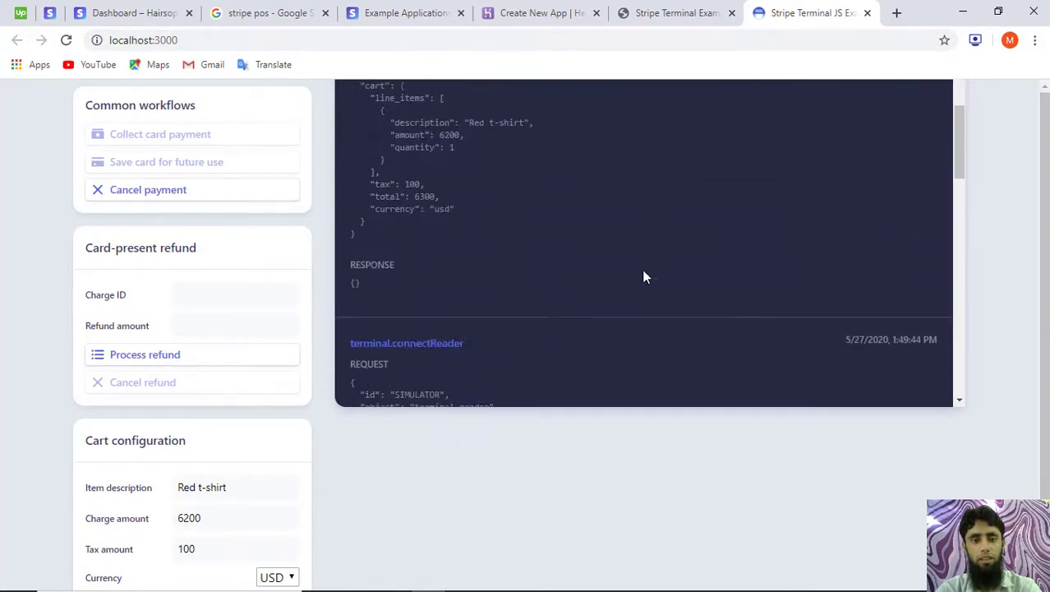
scroll(643, 277, "down", 2)
scroll(643, 277, "down", 4)
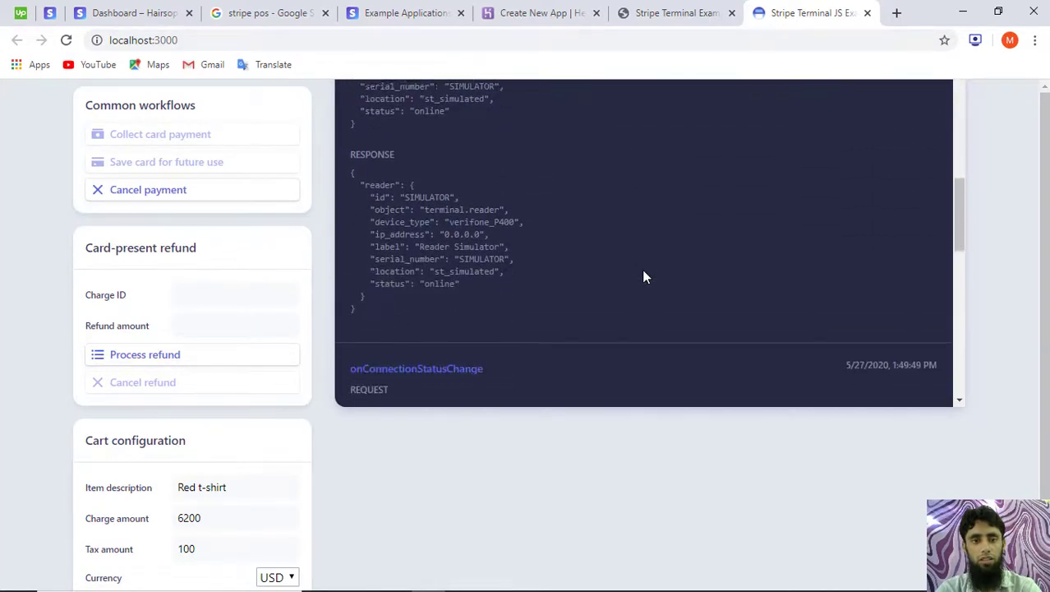
scroll(643, 277, "down", 2)
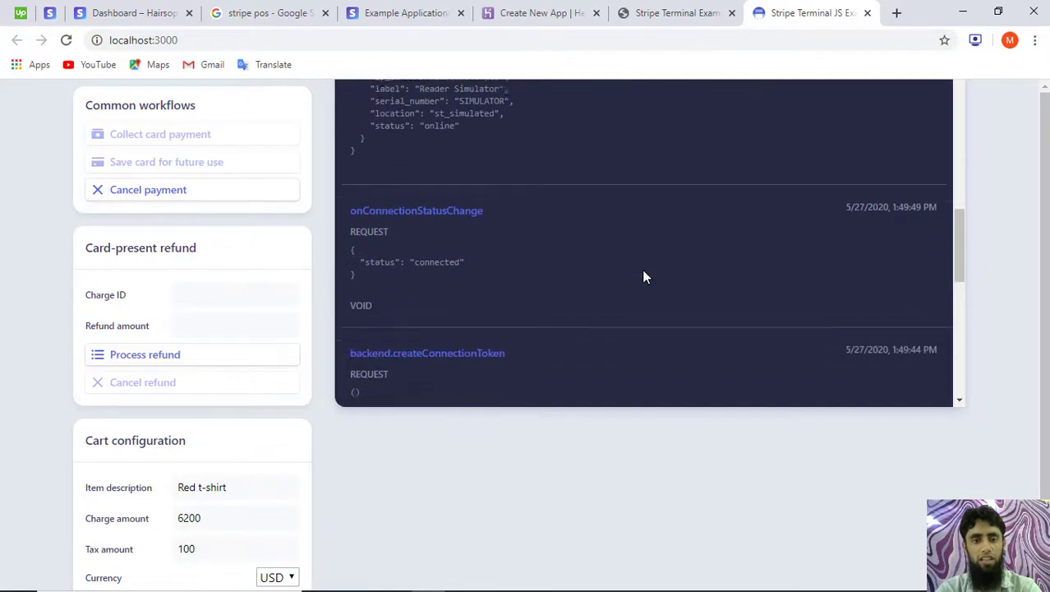
scroll(442, 257, "down", 5)
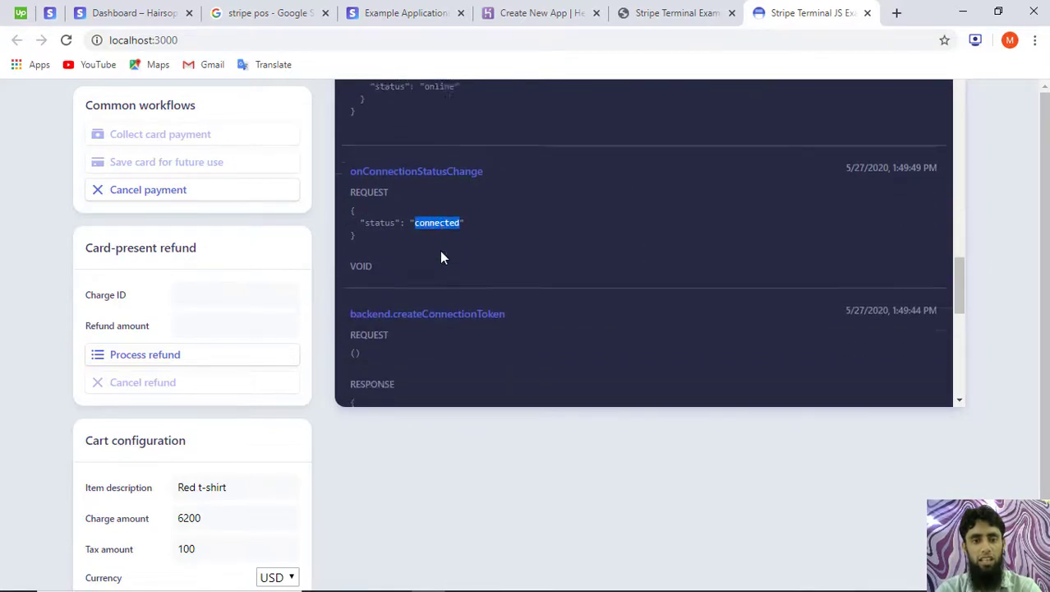
scroll(442, 257, "down", 5)
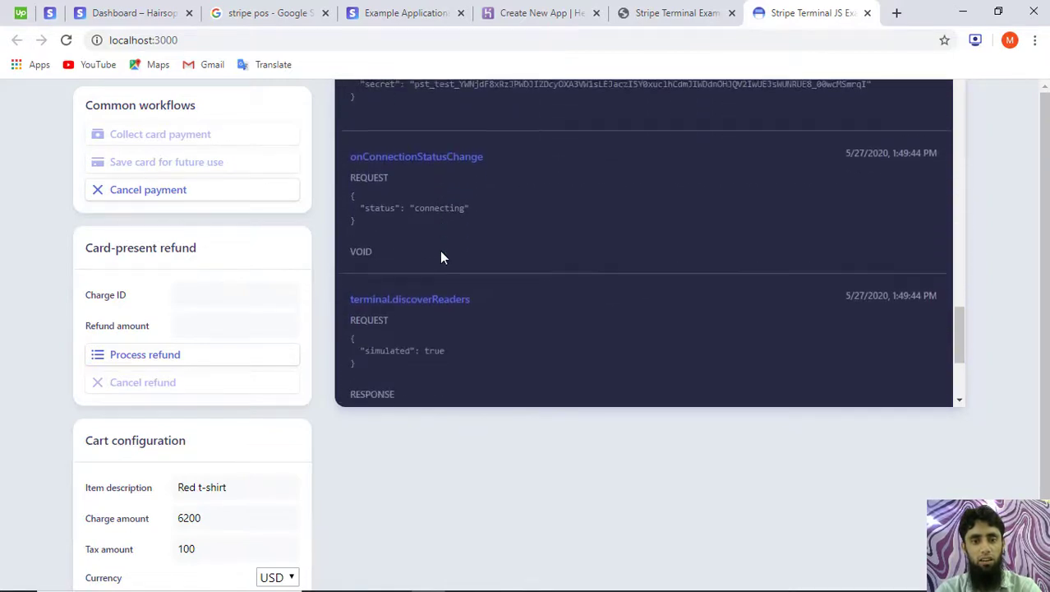
scroll(441, 258, "down", 1)
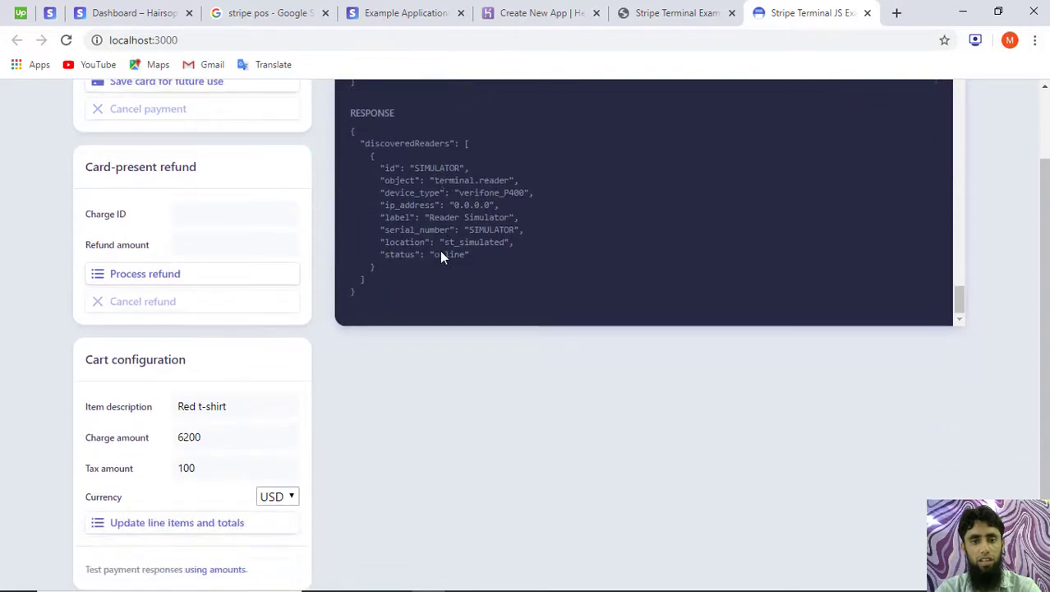
scroll(440, 291, "up", 2)
scroll(441, 291, "down", 2)
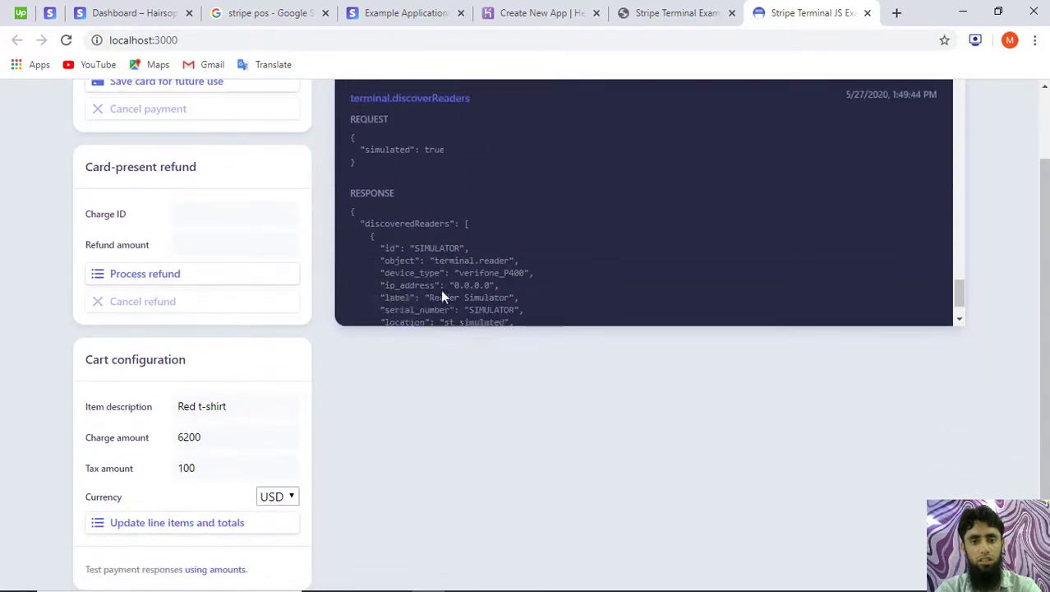
scroll(463, 420, "up", 1)
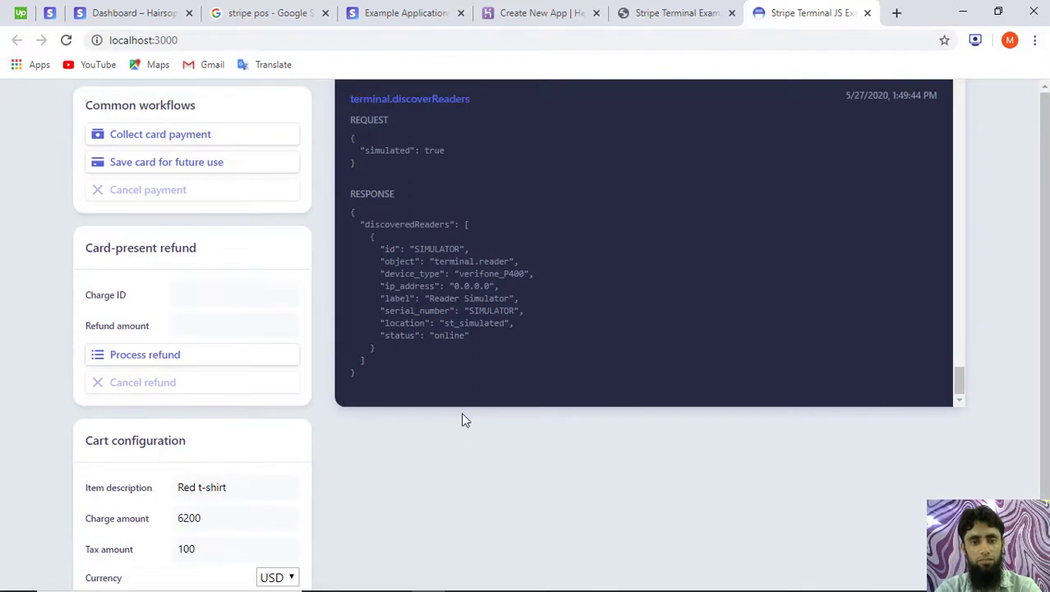
double_click(481, 275)
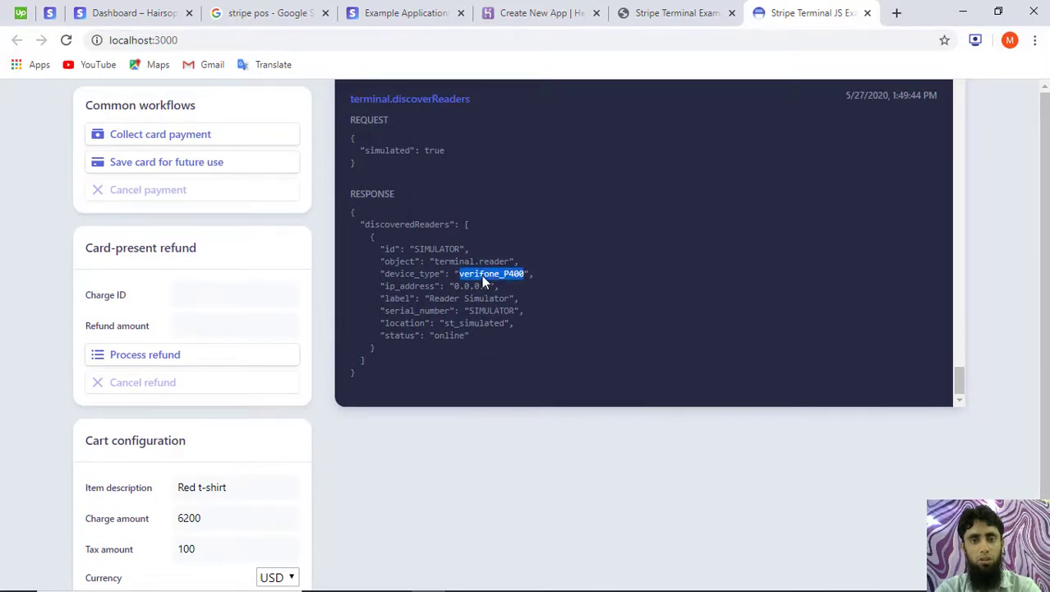
left_click(437, 481)
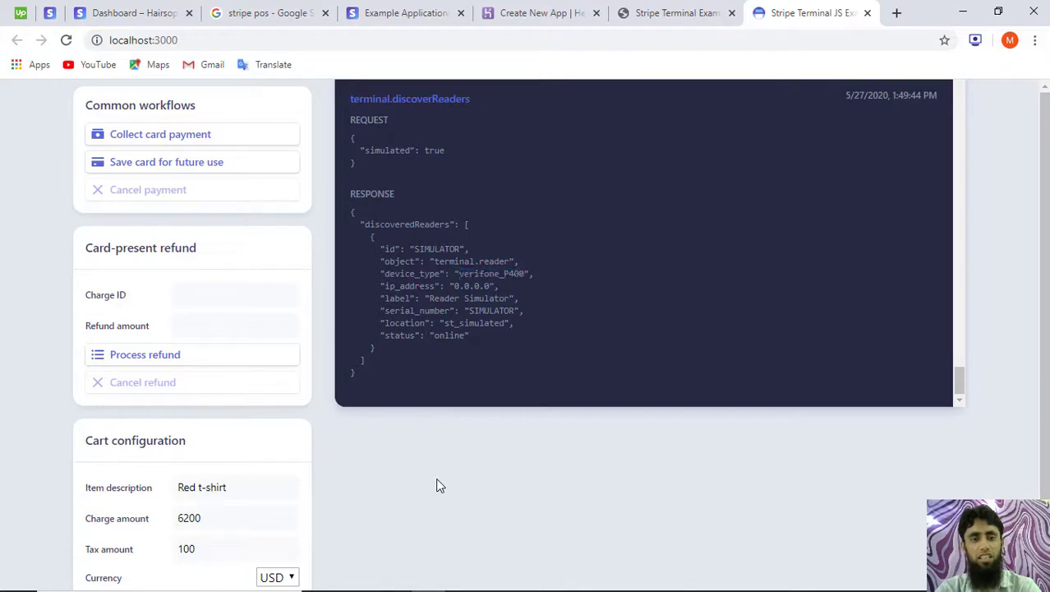
Switch to the Stripe dashboard, reload the test payments, and open the newest Test Charge to check its date.
left_click(56, 21)
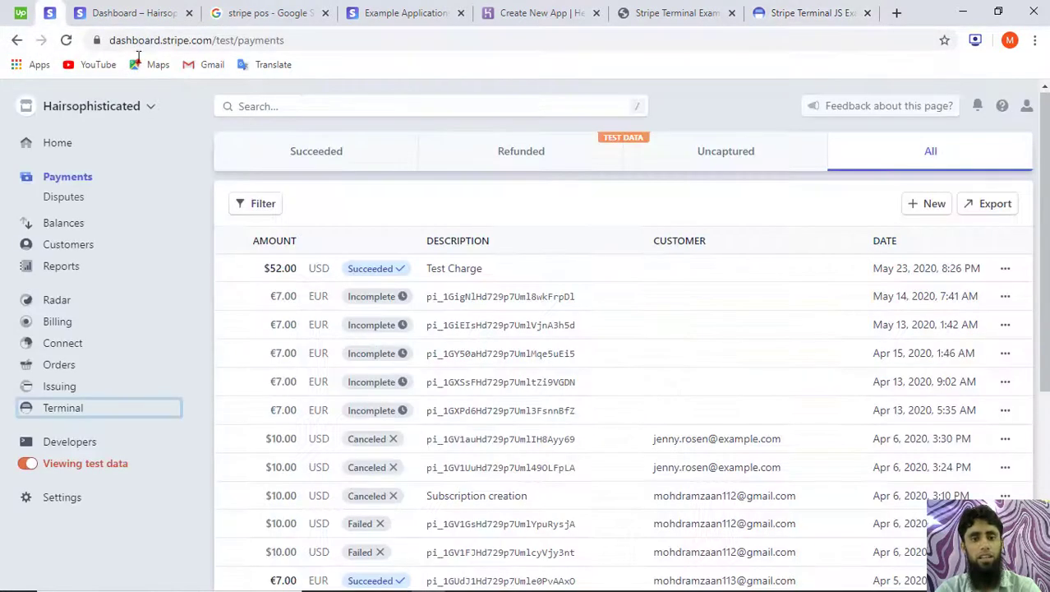
left_click(65, 40)
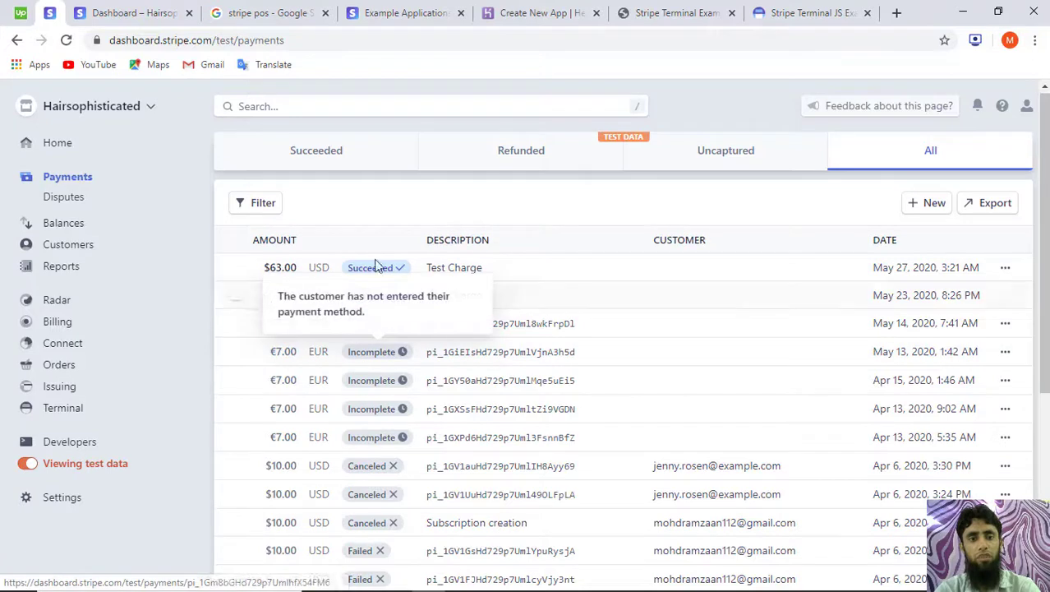
left_click(499, 276)
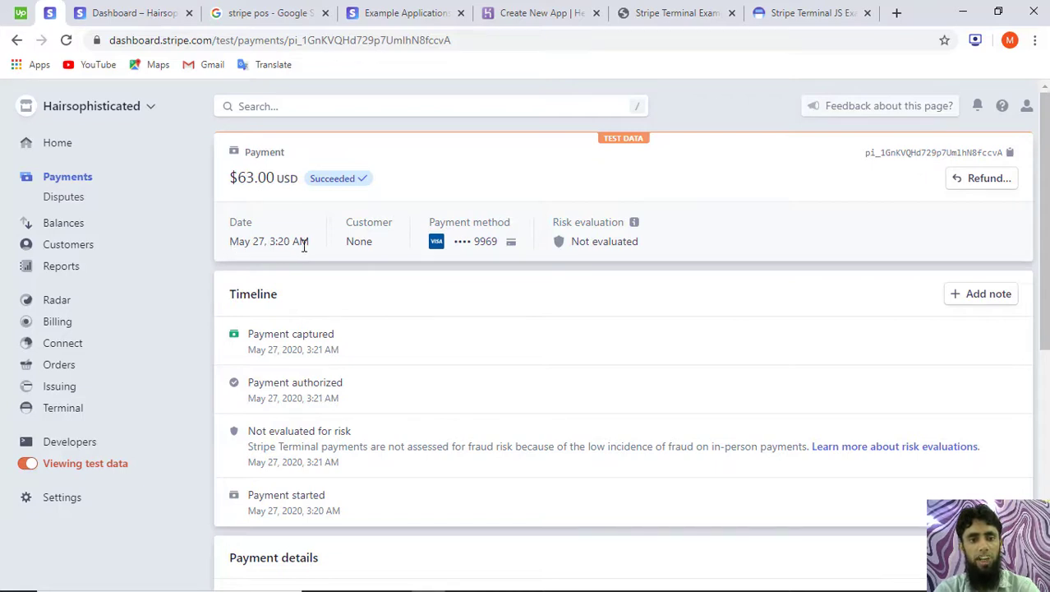
left_click_drag(312, 247, 234, 249)
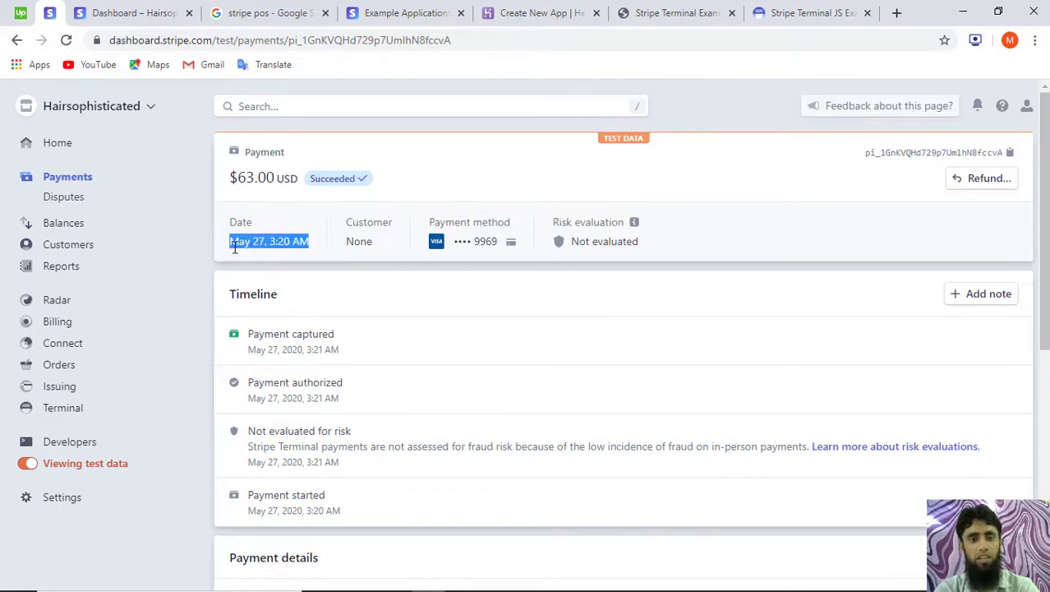
Examine the Test Charge's timeline, payment details, payment method, metadata and receipt history.
left_click(234, 249)
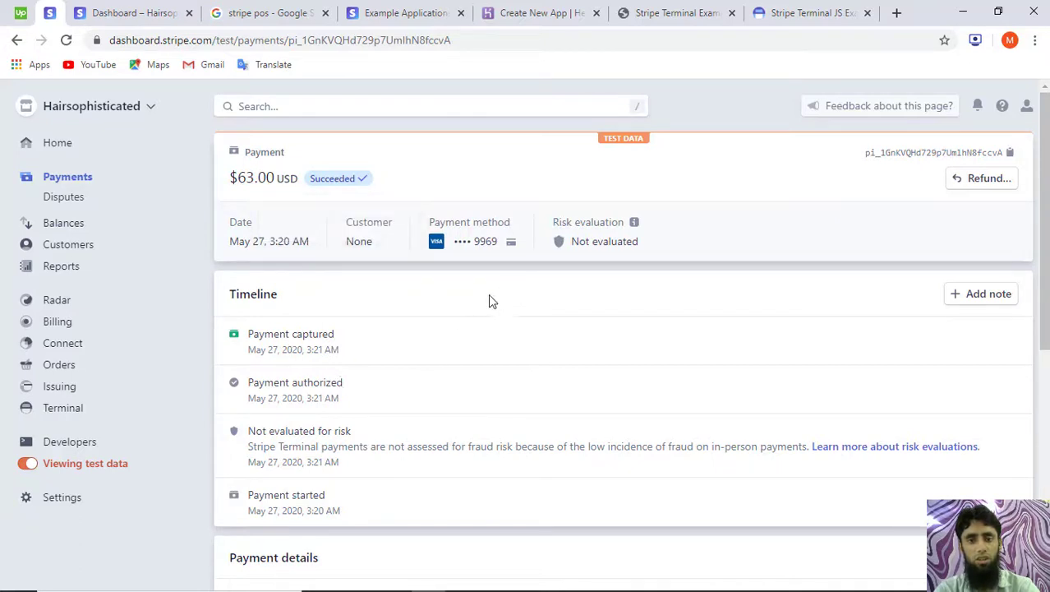
scroll(438, 406, "down", 3)
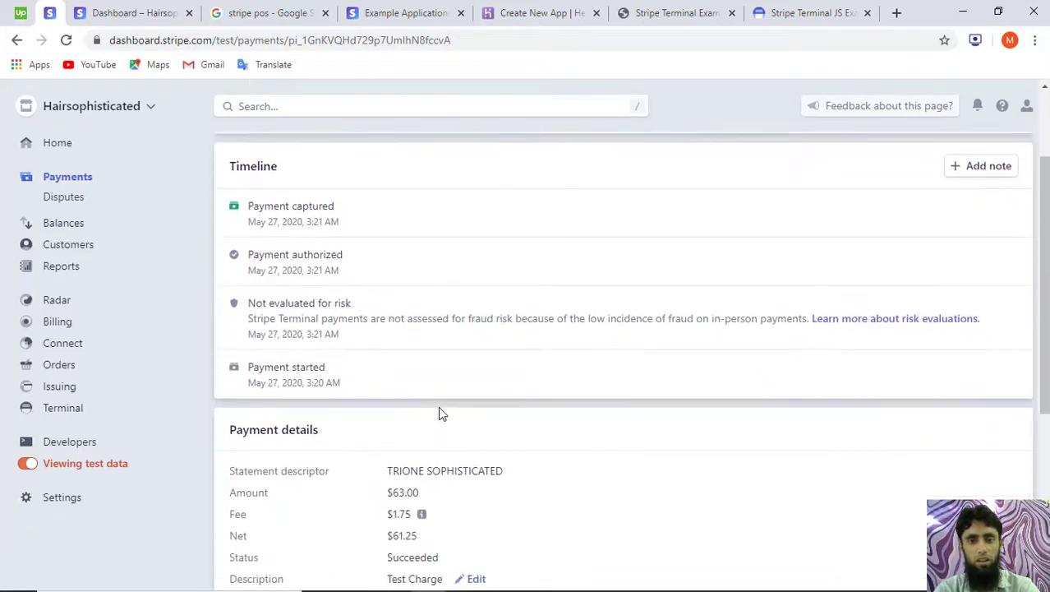
scroll(438, 406, "down", 1)
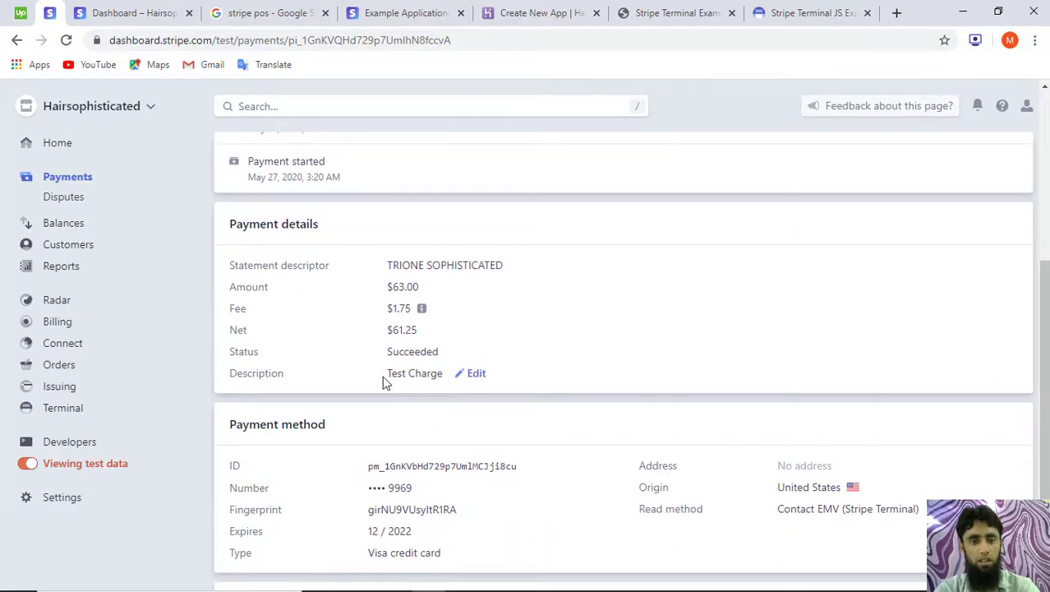
scroll(410, 375, "down", 2)
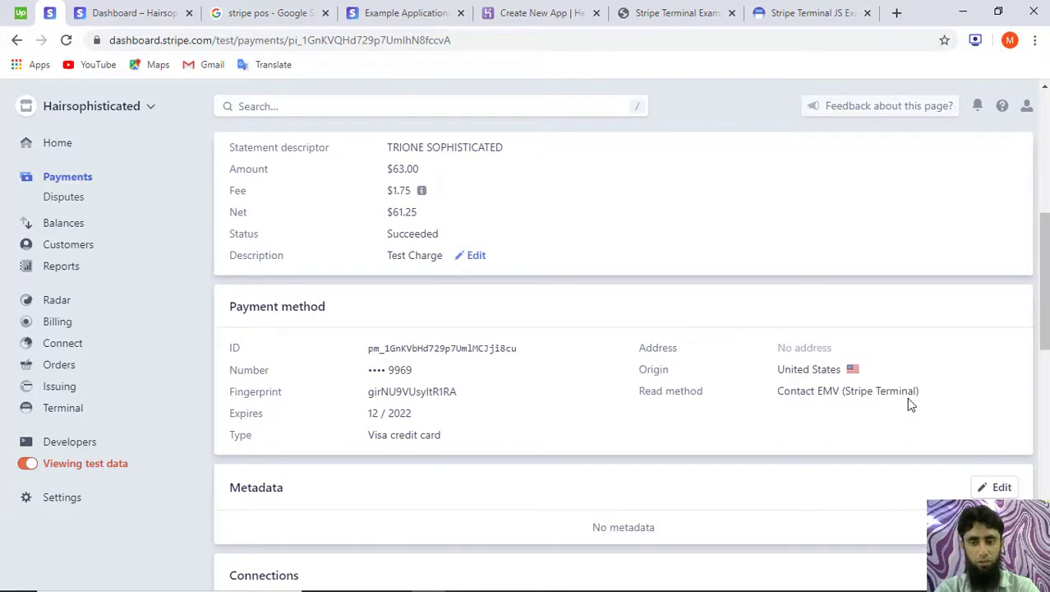
scroll(909, 401, "down", 5)
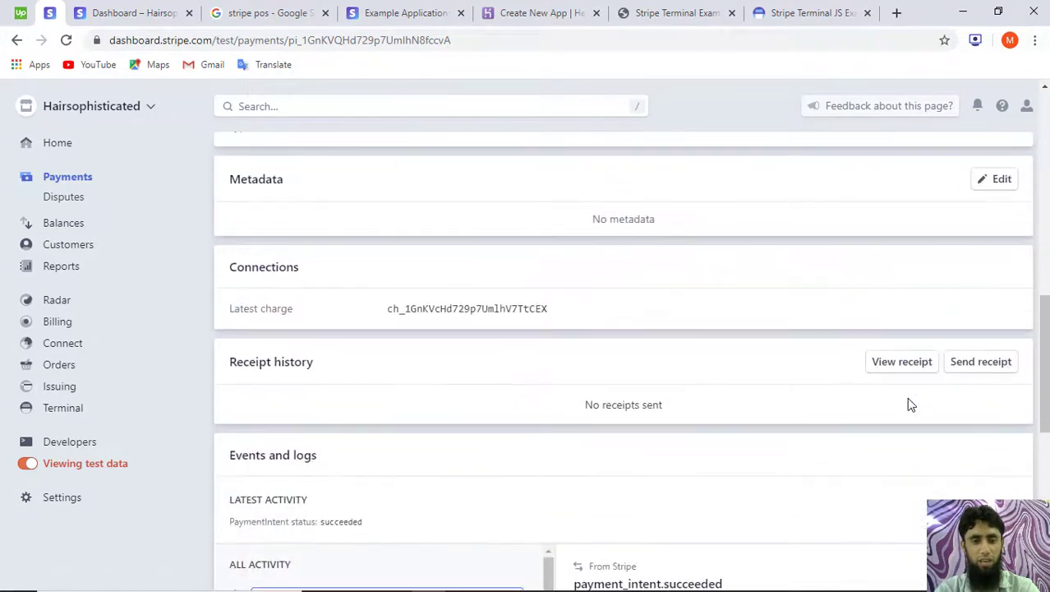
scroll(909, 401, "down", 3)
scroll(909, 403, "down", 1)
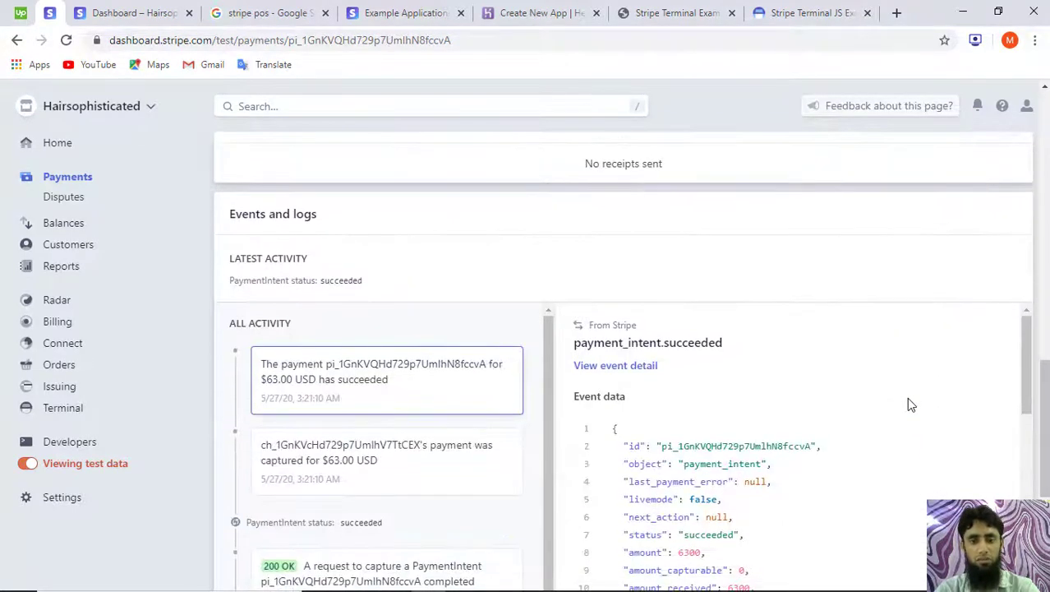
Review the payment's activity under Events and logs, from the creation request through confirmation and capture.
scroll(908, 401, "down", 3)
scroll(908, 401, "up", 3)
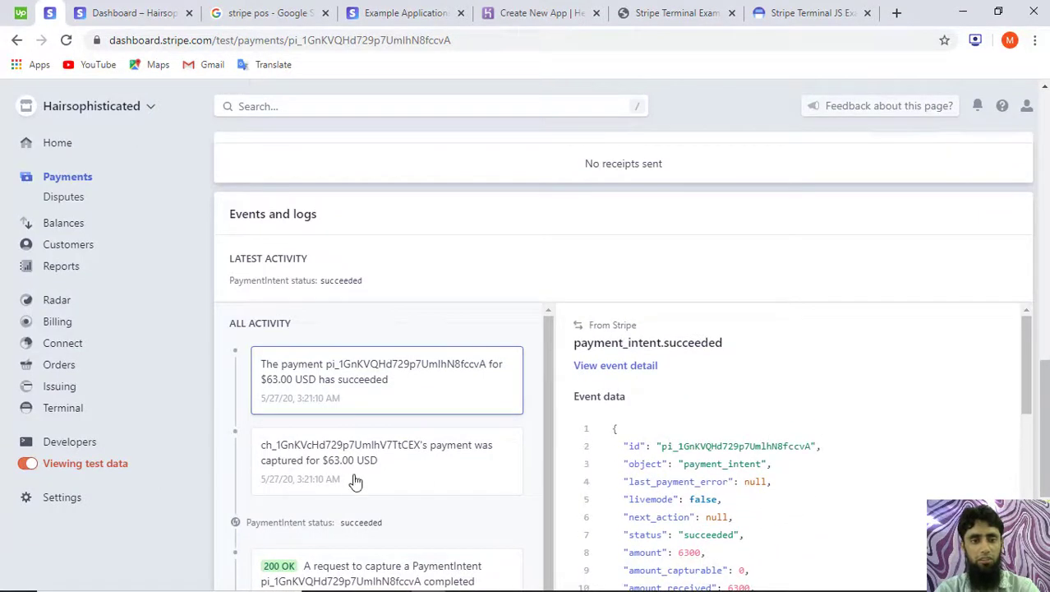
scroll(355, 482, "down", 3)
scroll(353, 482, "up", 2)
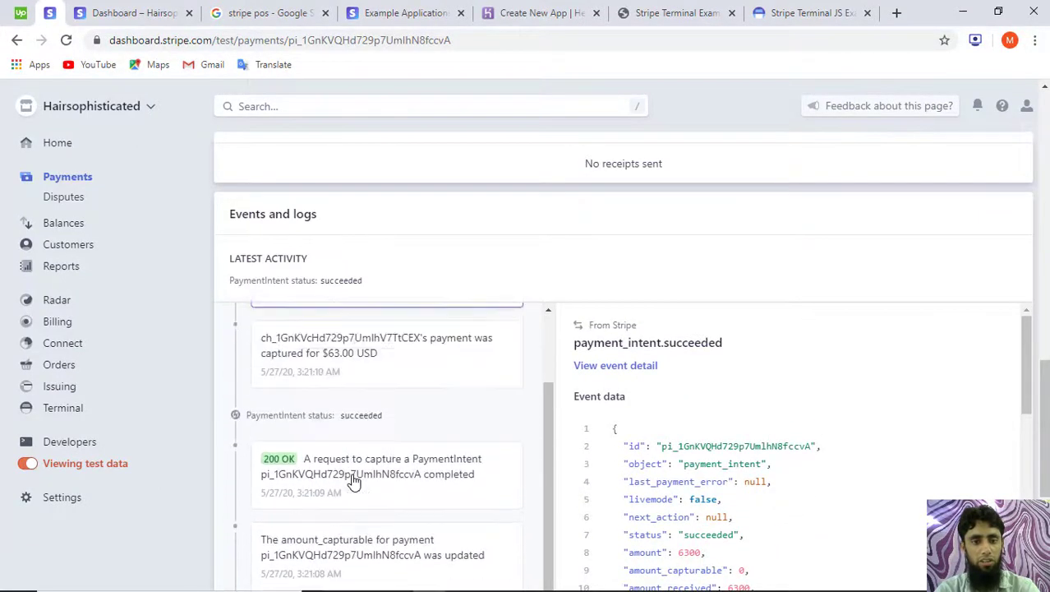
scroll(355, 482, "up", 1)
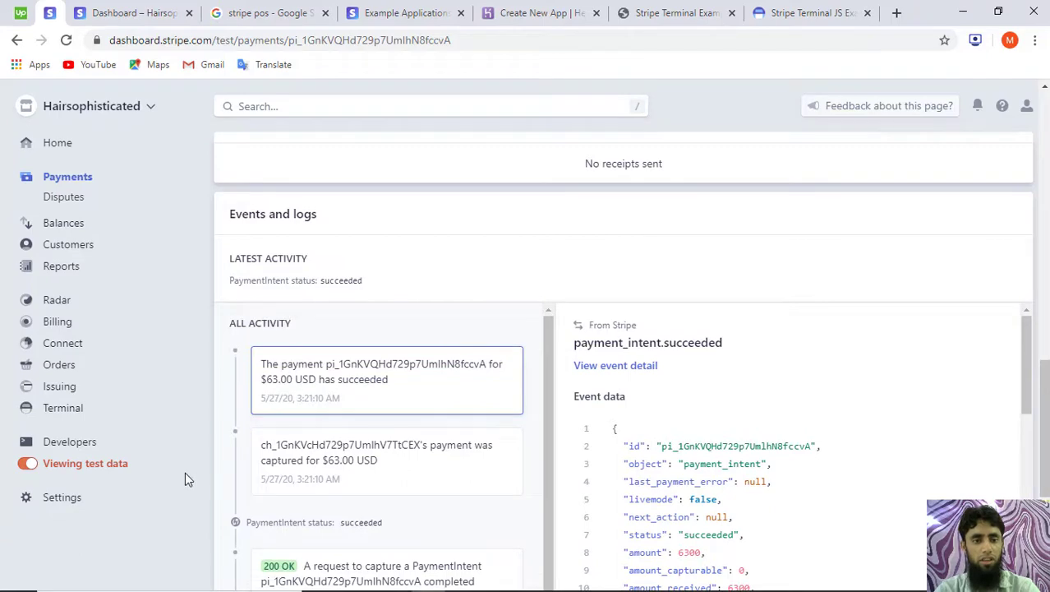
scroll(185, 477, "down", 4)
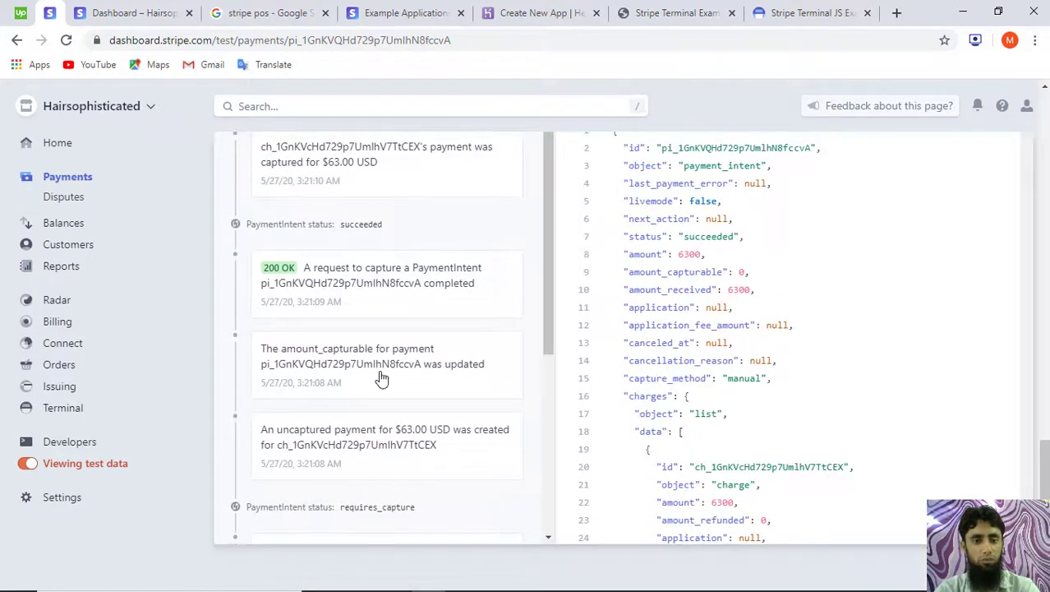
scroll(381, 378, "down", 4)
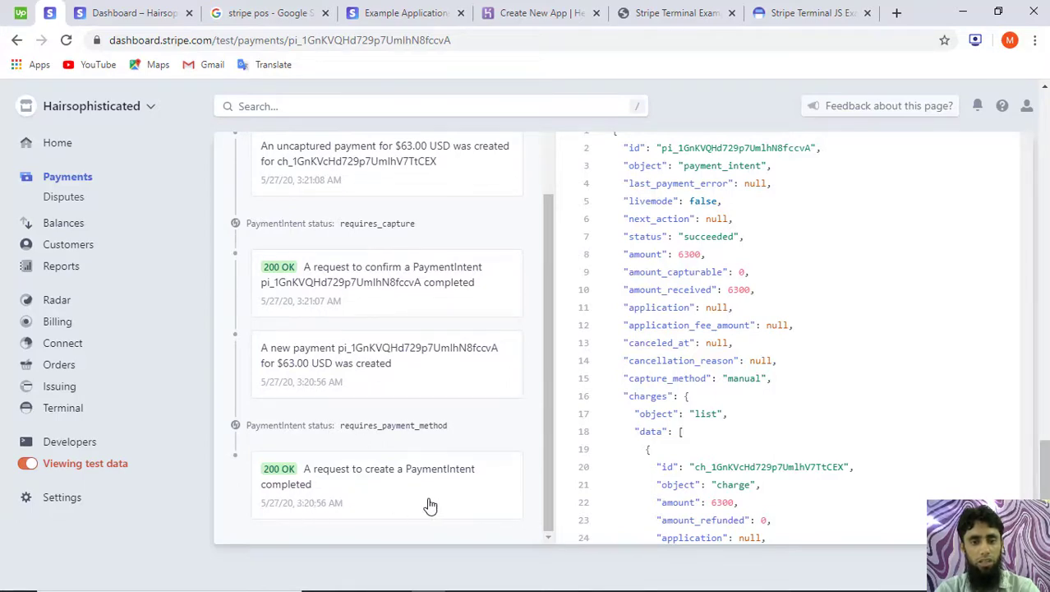
scroll(428, 386, "up", 4)
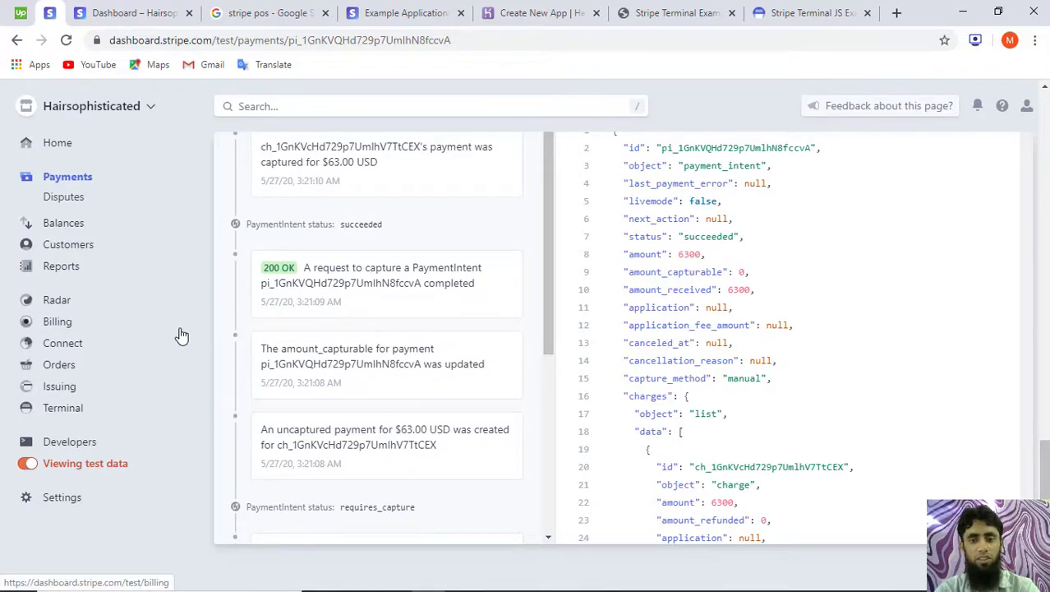
scroll(181, 334, "up", 3)
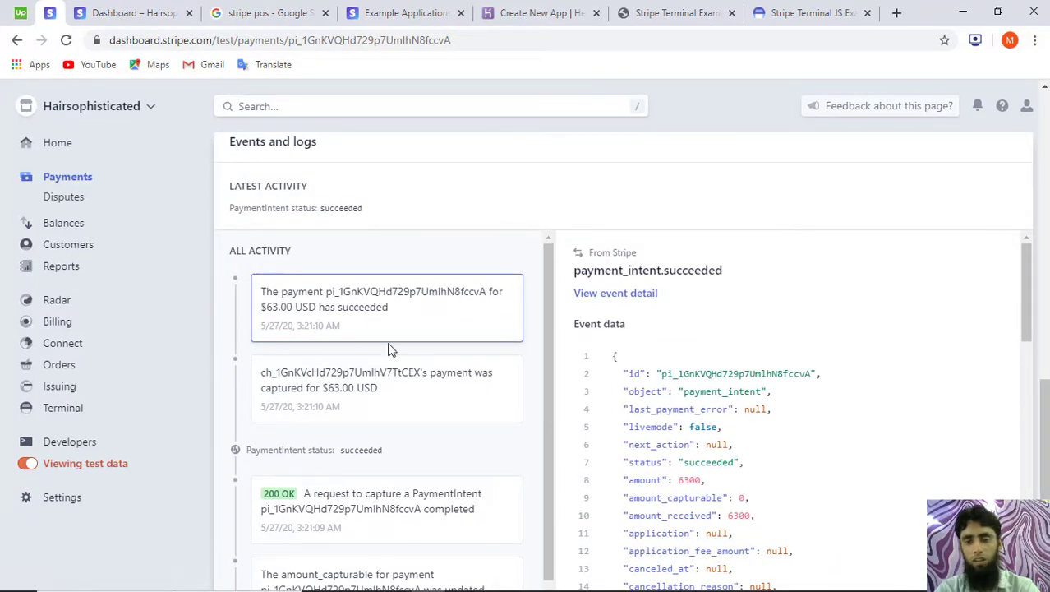
Read through the event data of the payment_intent.succeeded event, and return to the payments list.
scroll(658, 426, "down", 6)
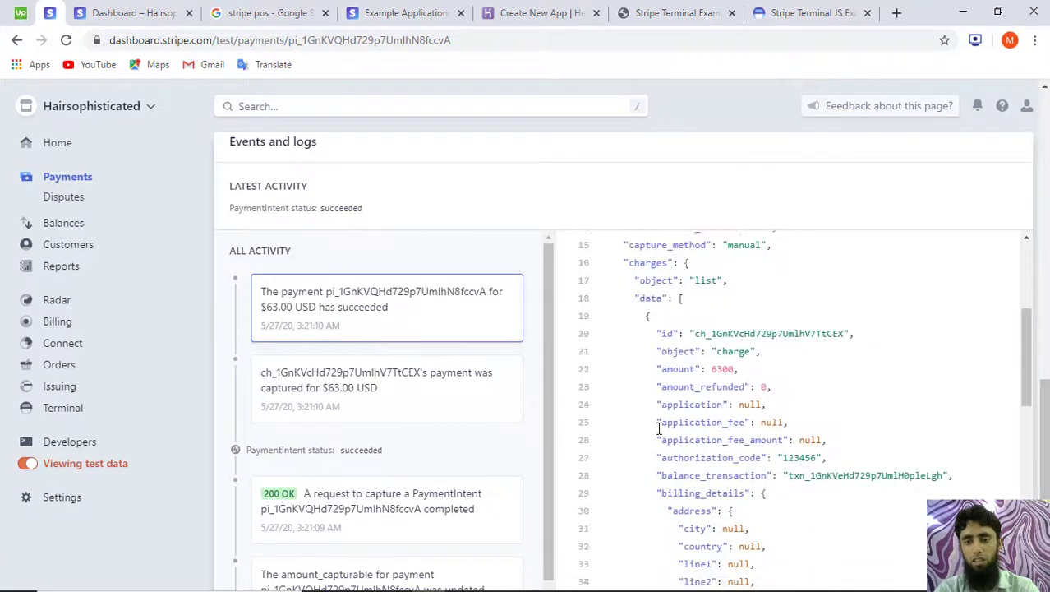
scroll(658, 426, "down", 9)
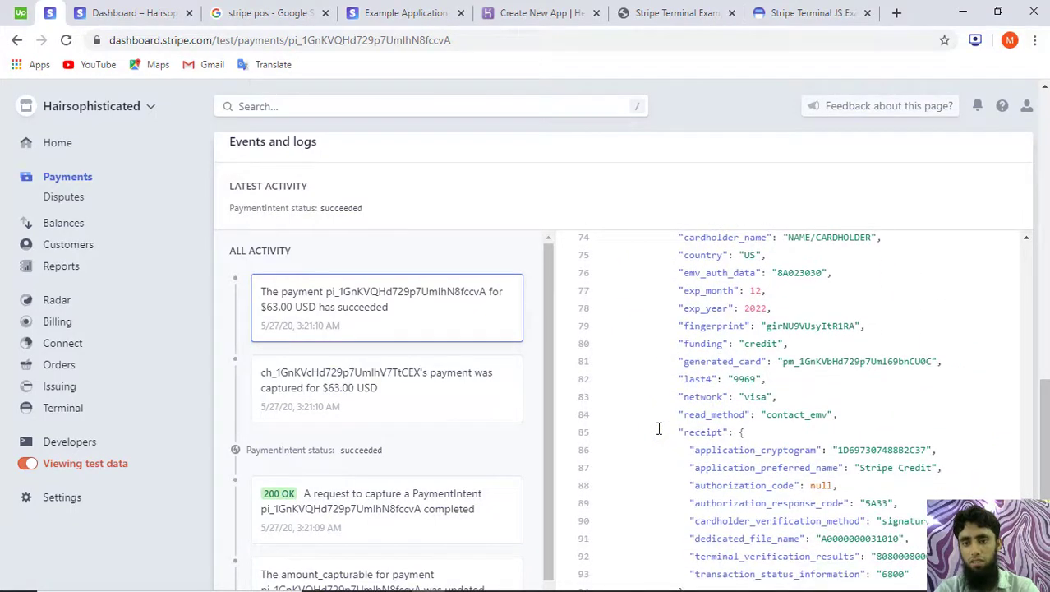
scroll(658, 427, "down", 4)
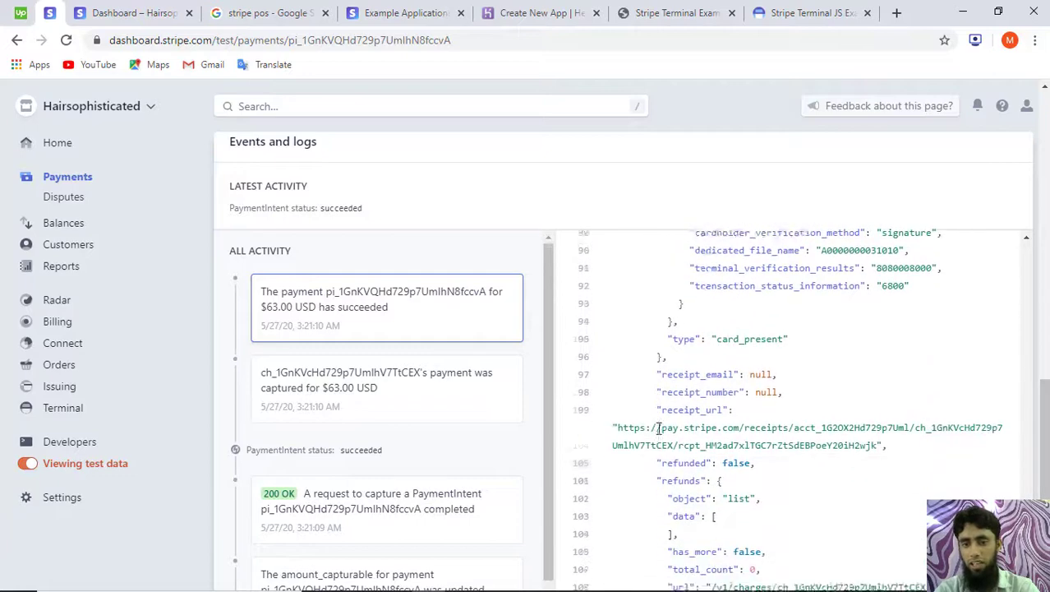
scroll(658, 427, "down", 5)
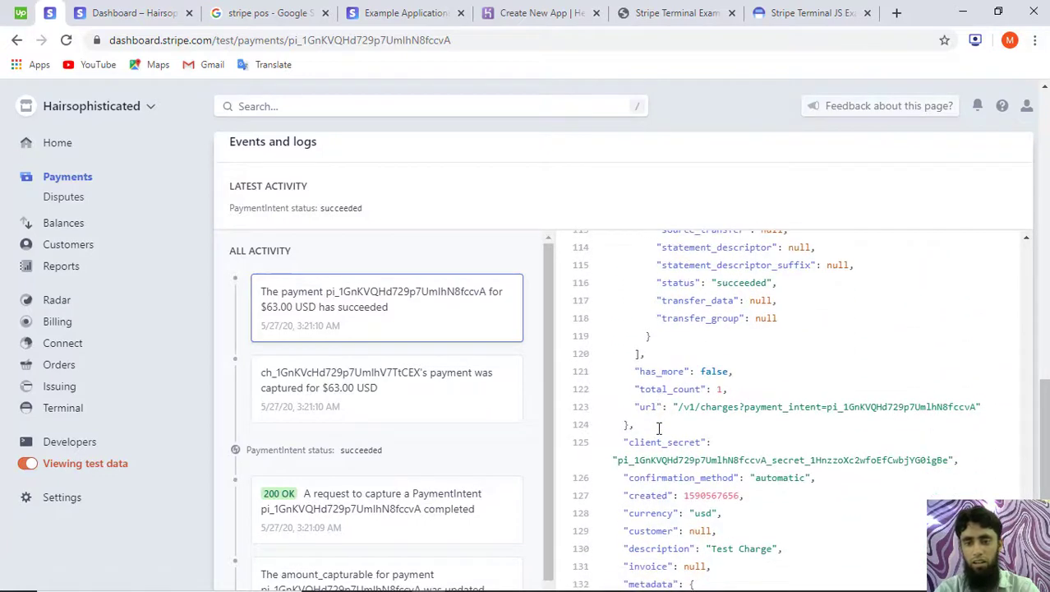
scroll(658, 426, "down", 4)
scroll(659, 427, "down", 2)
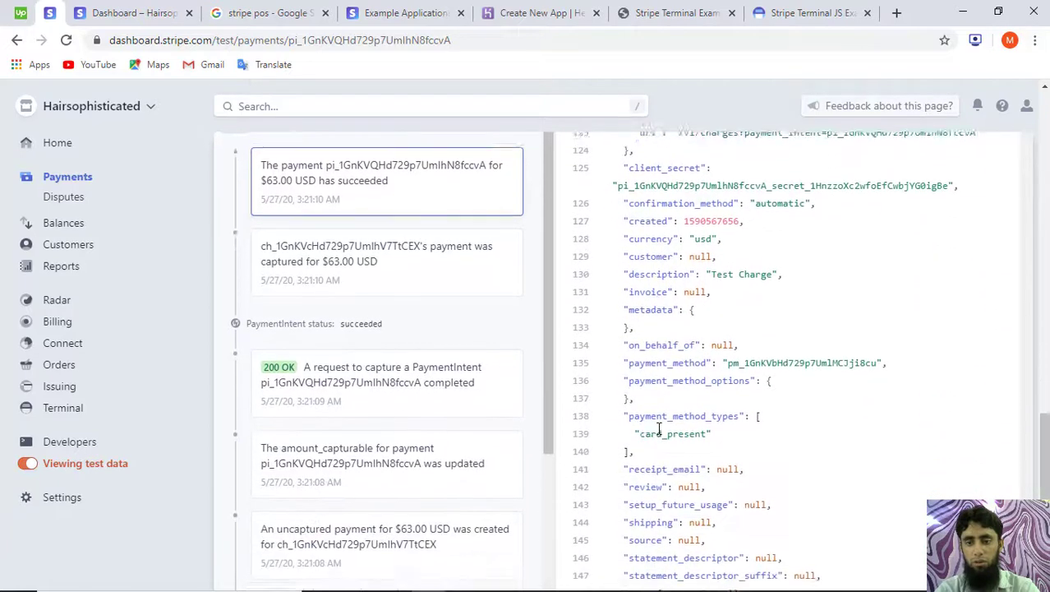
scroll(658, 426, "down", 2)
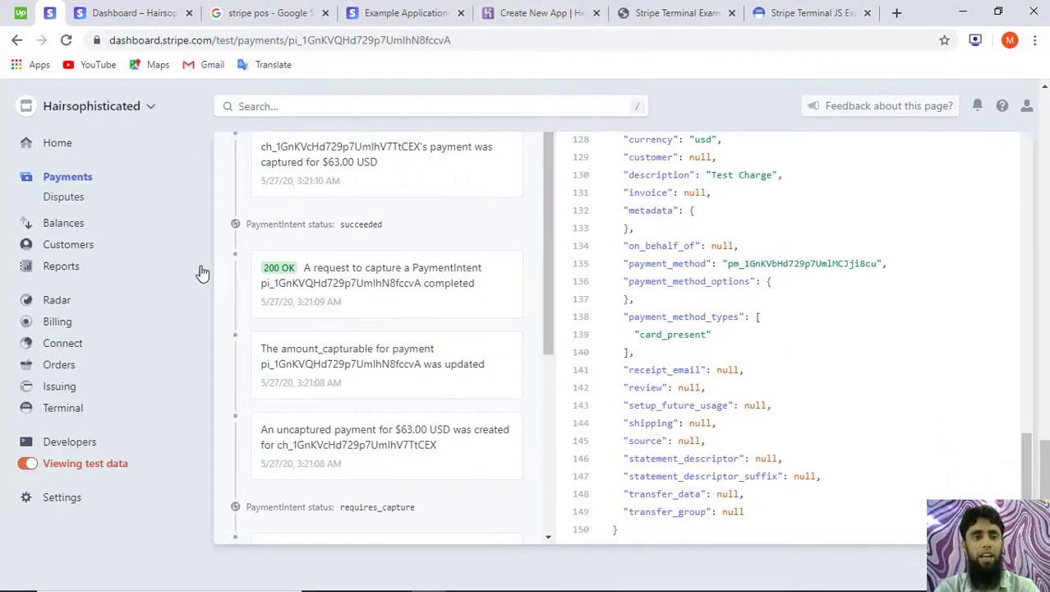
left_click(81, 180)
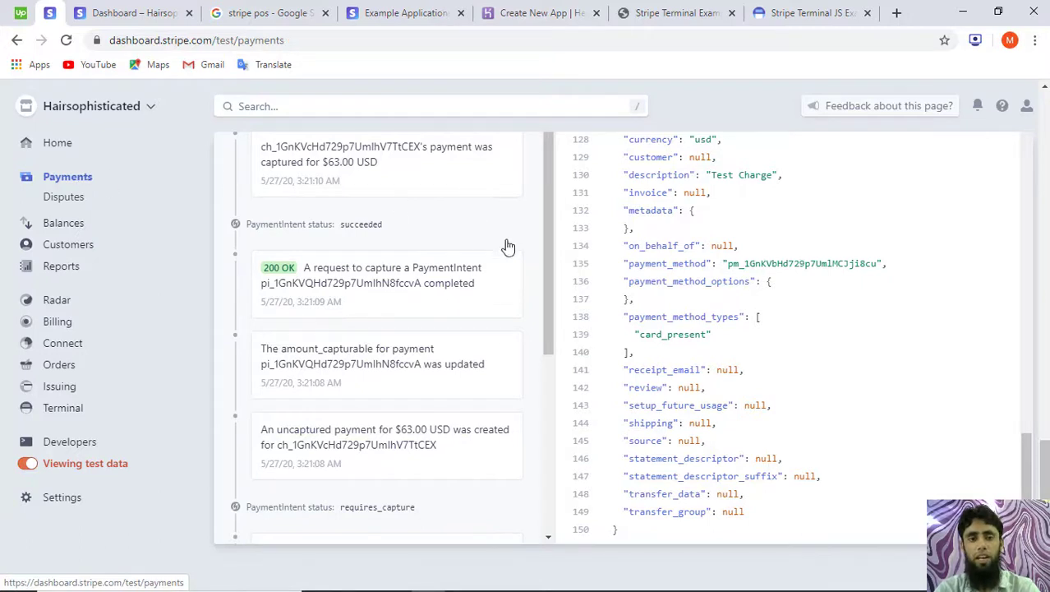
Switch to the local Stripe Terminal app and check the tax amount in the cart configuration.
left_click(789, 13)
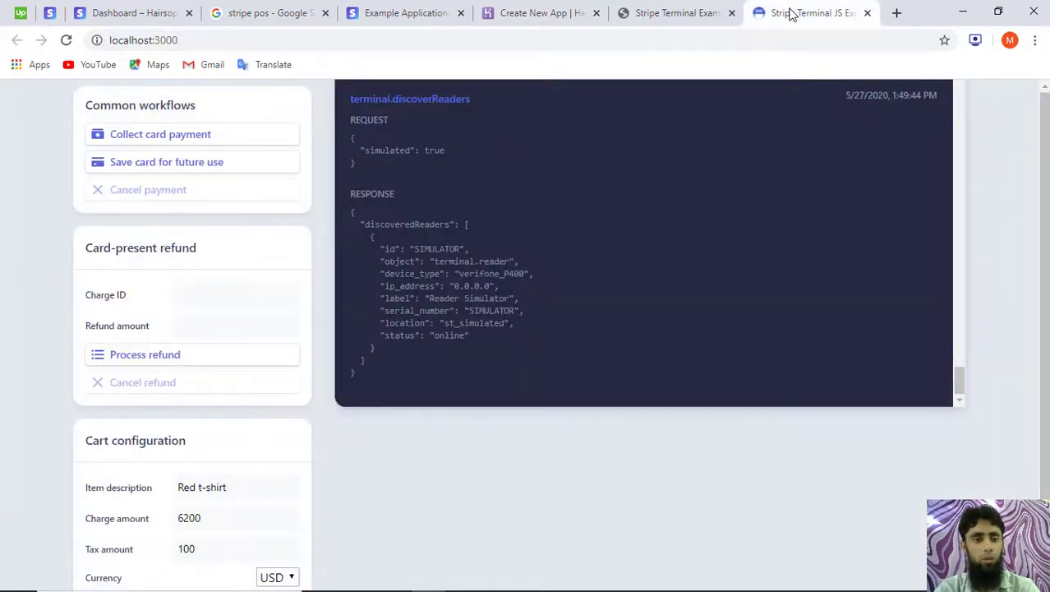
scroll(173, 518, "down", 1)
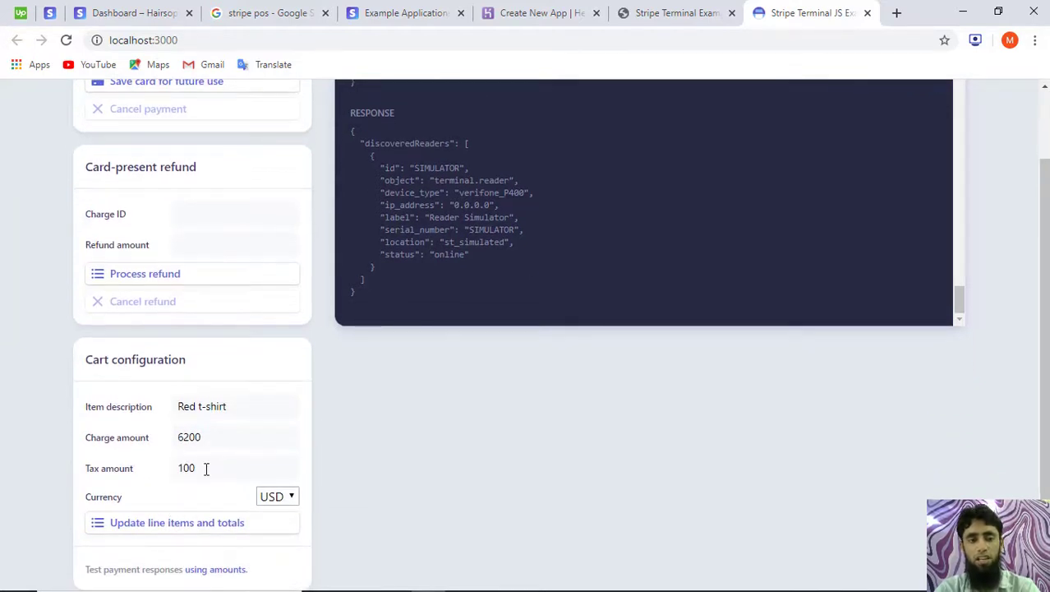
left_click_drag(200, 466, 181, 469)
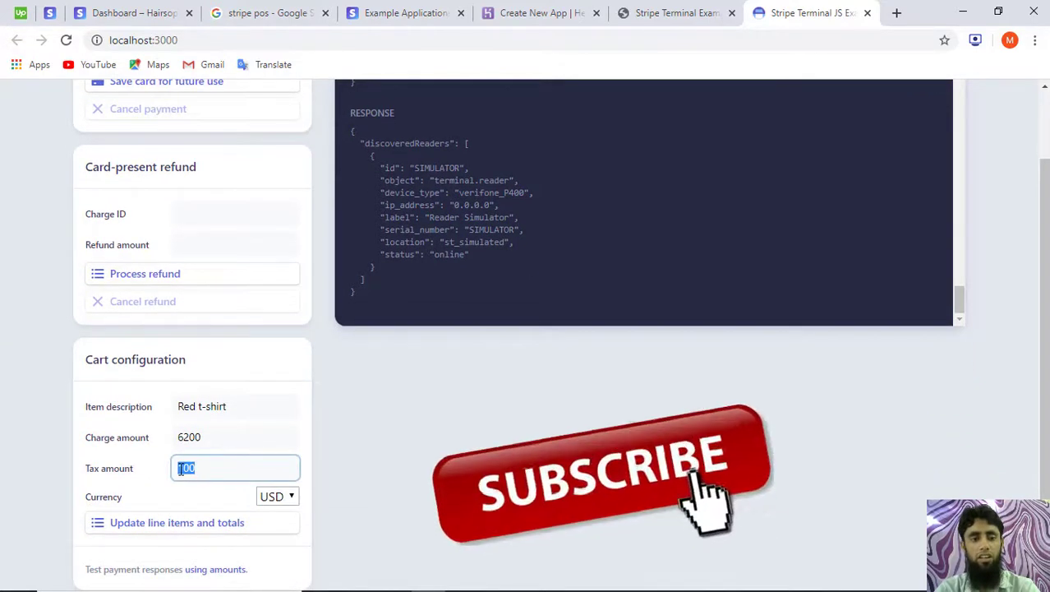
left_click(181, 470)
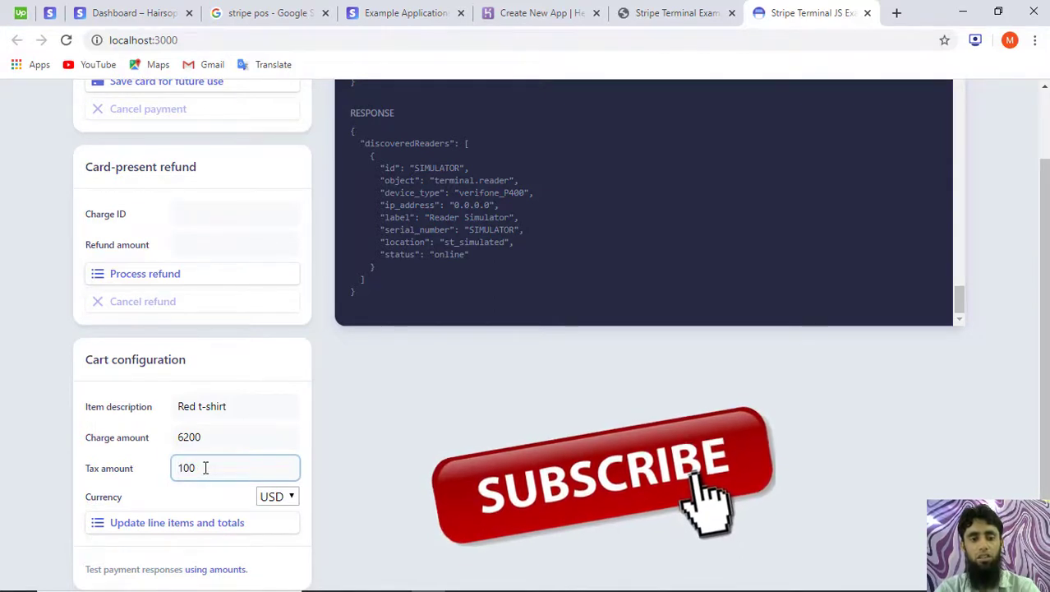
left_click_drag(202, 437, 179, 466)
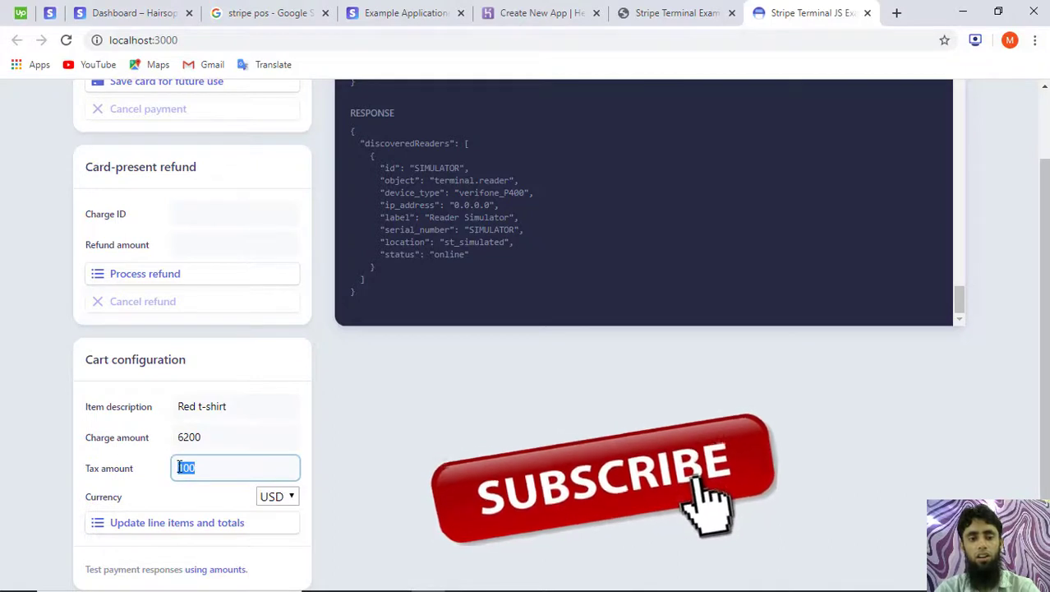
left_click(211, 469)
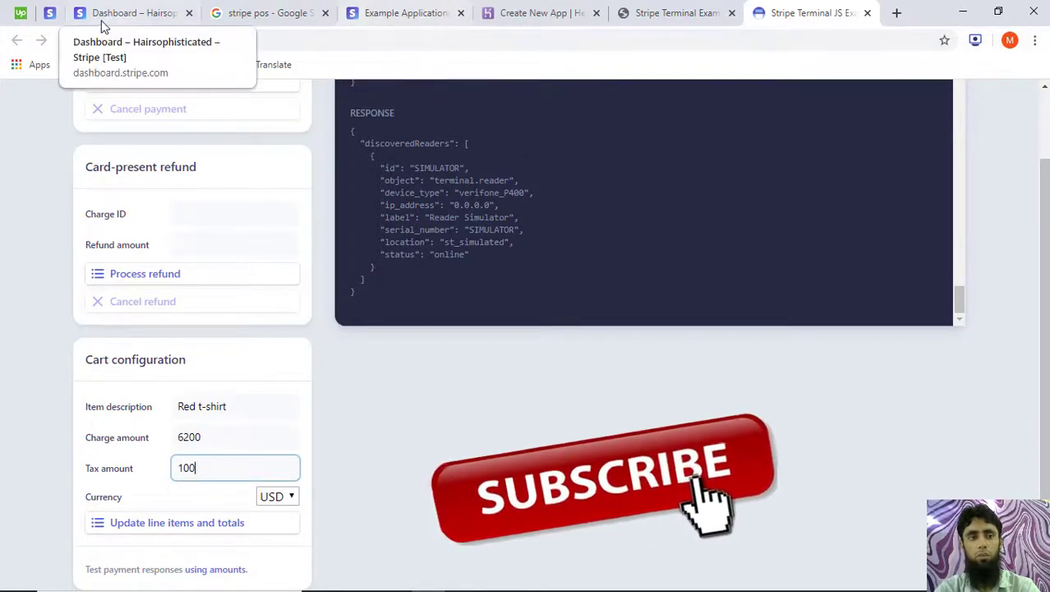
Switch to the Stripe dashboard and view the list of all test payments.
left_click(51, 16)
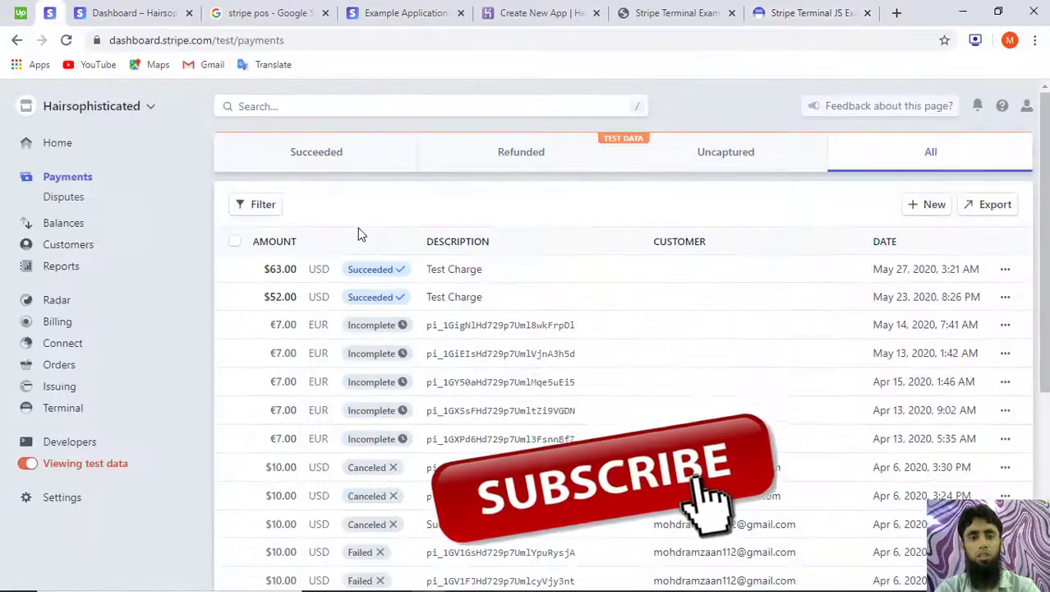
left_click_drag(385, 201, 508, 209)
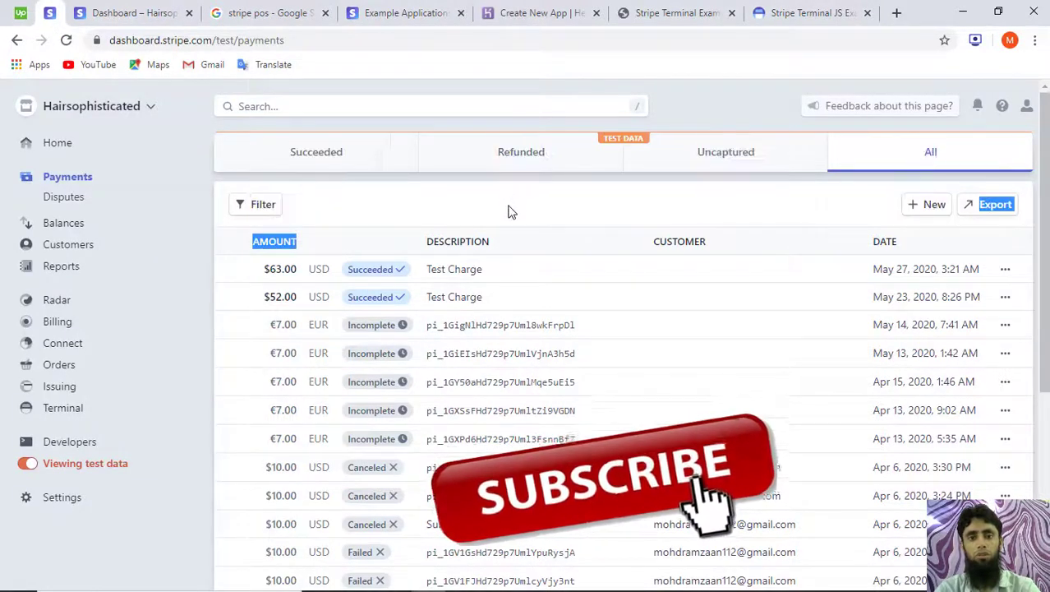
left_click(508, 209)
View the deployed Heroku backend page, and switch to the local Terminal app to review the discoverReaders log entry.
left_click(666, 12)
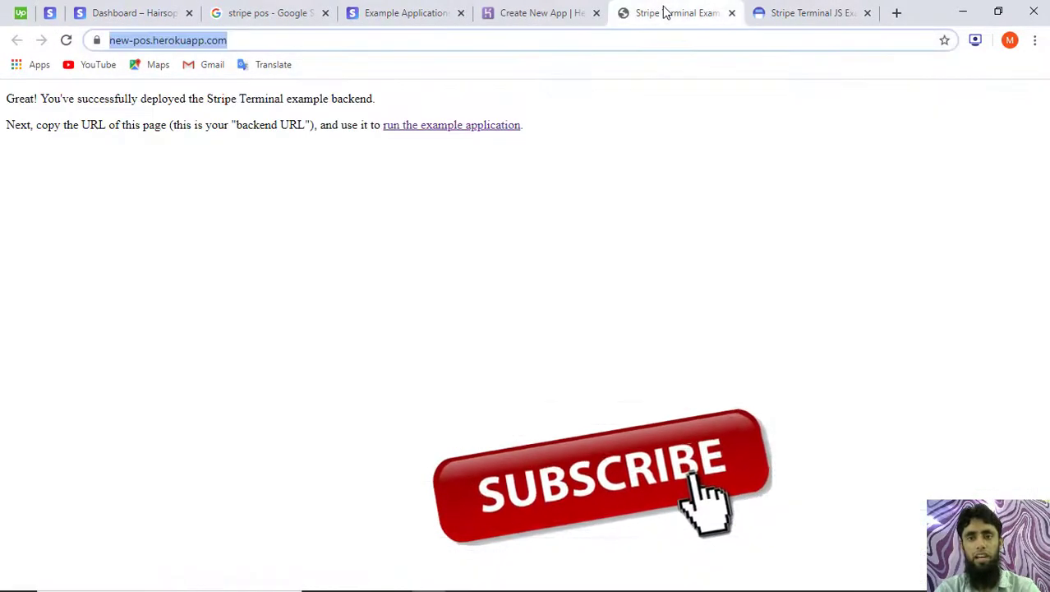
left_click(808, 12)
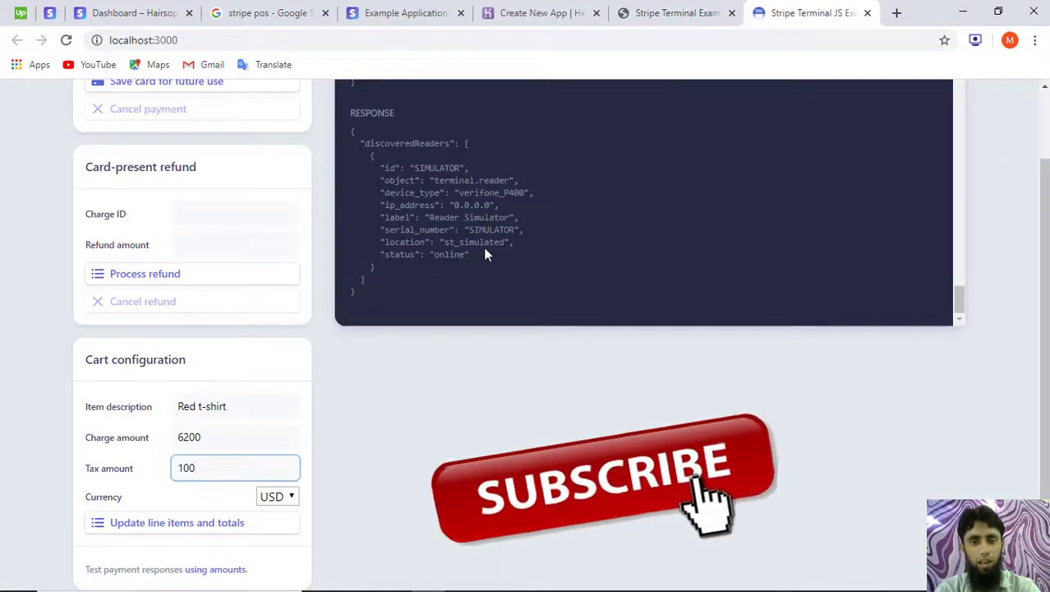
scroll(522, 177, "up", 2)
scroll(523, 178, "up", 5)
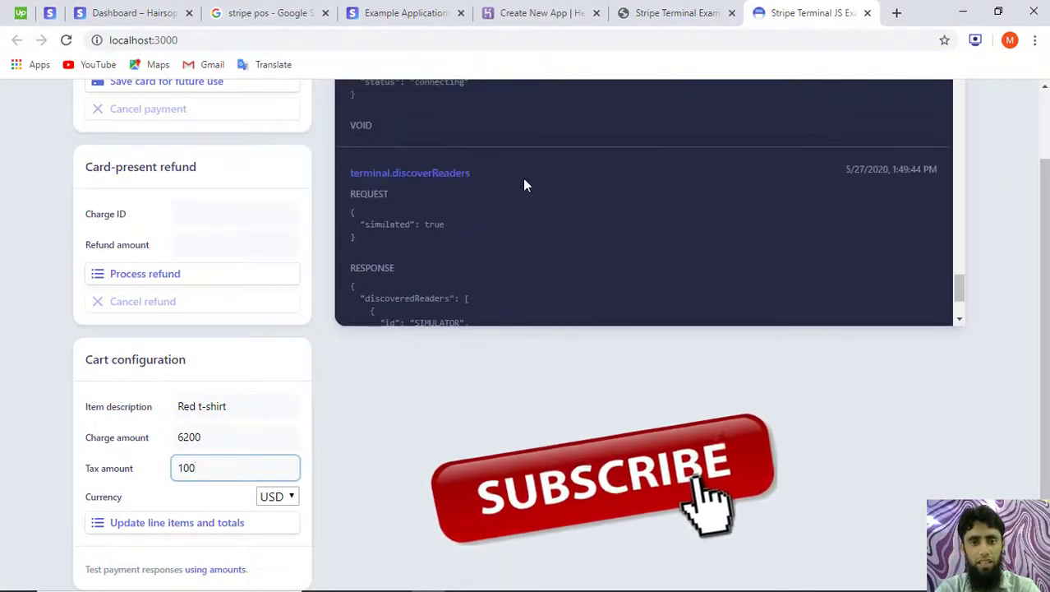
scroll(522, 177, "down", 5)
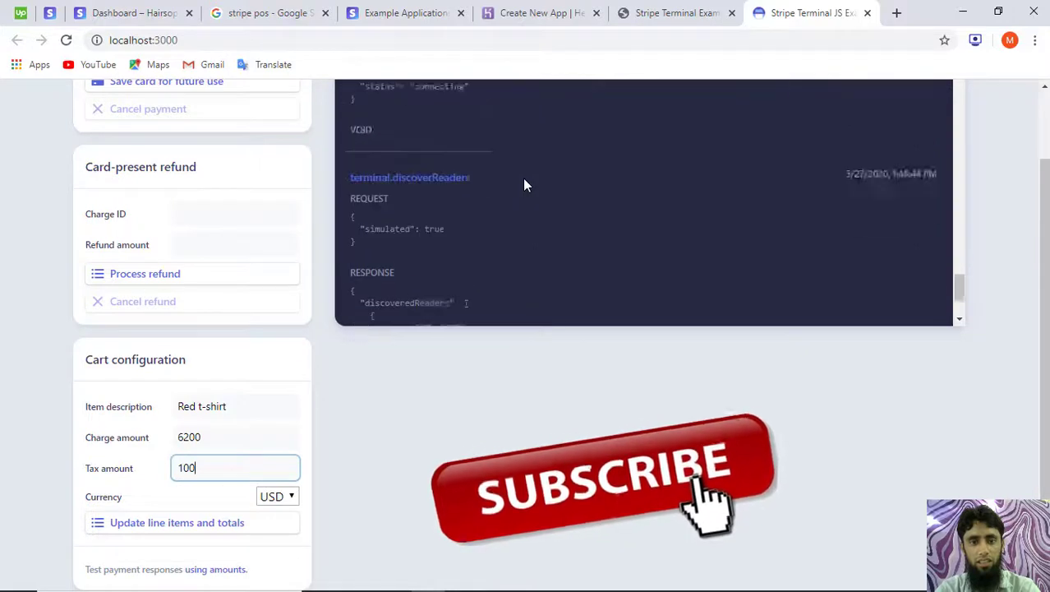
scroll(451, 181, "up", 2)
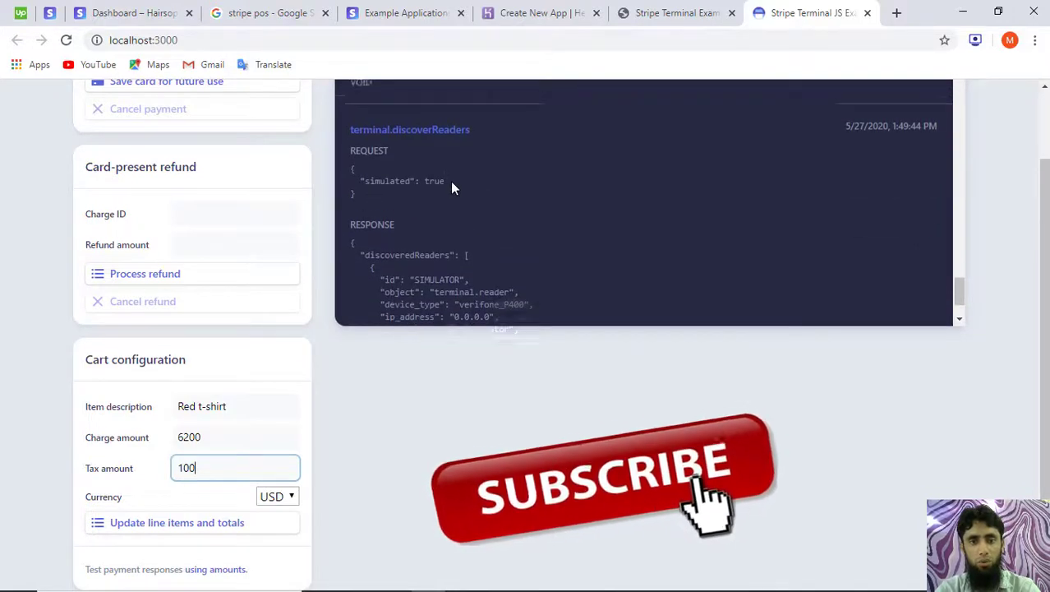